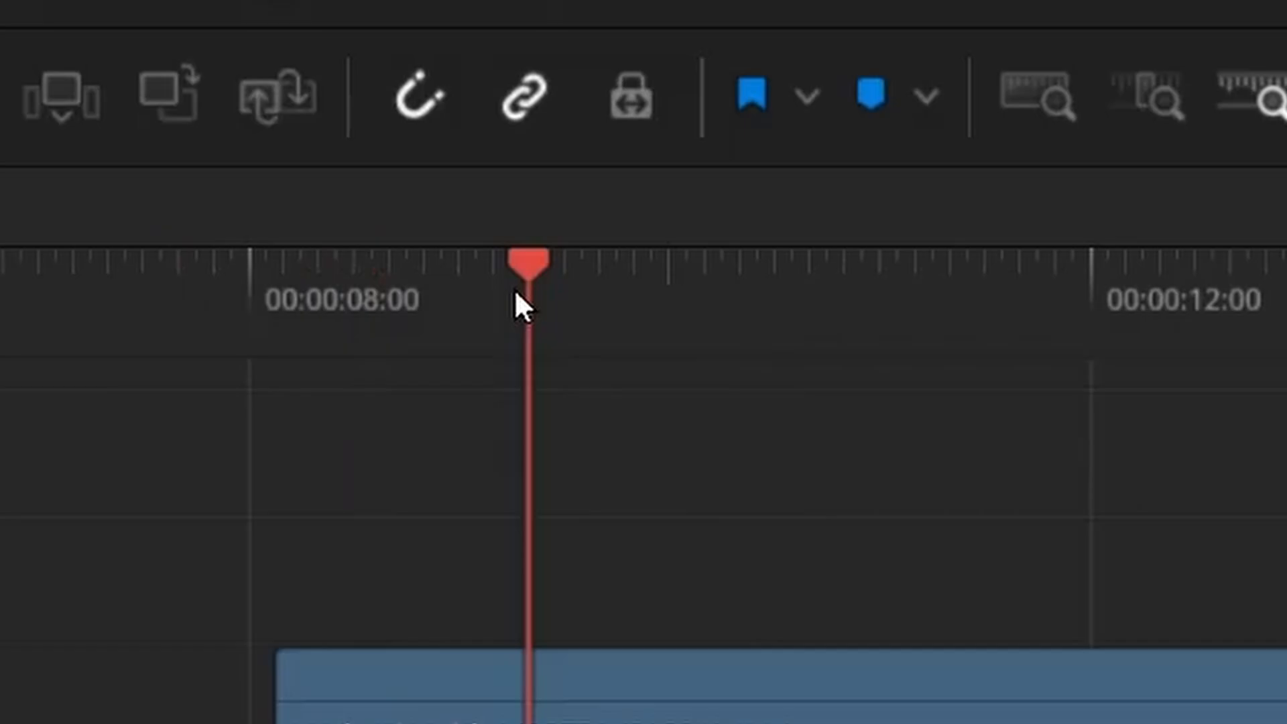
Set the playback render cache to Smart
drag(513, 288, 861, 516)
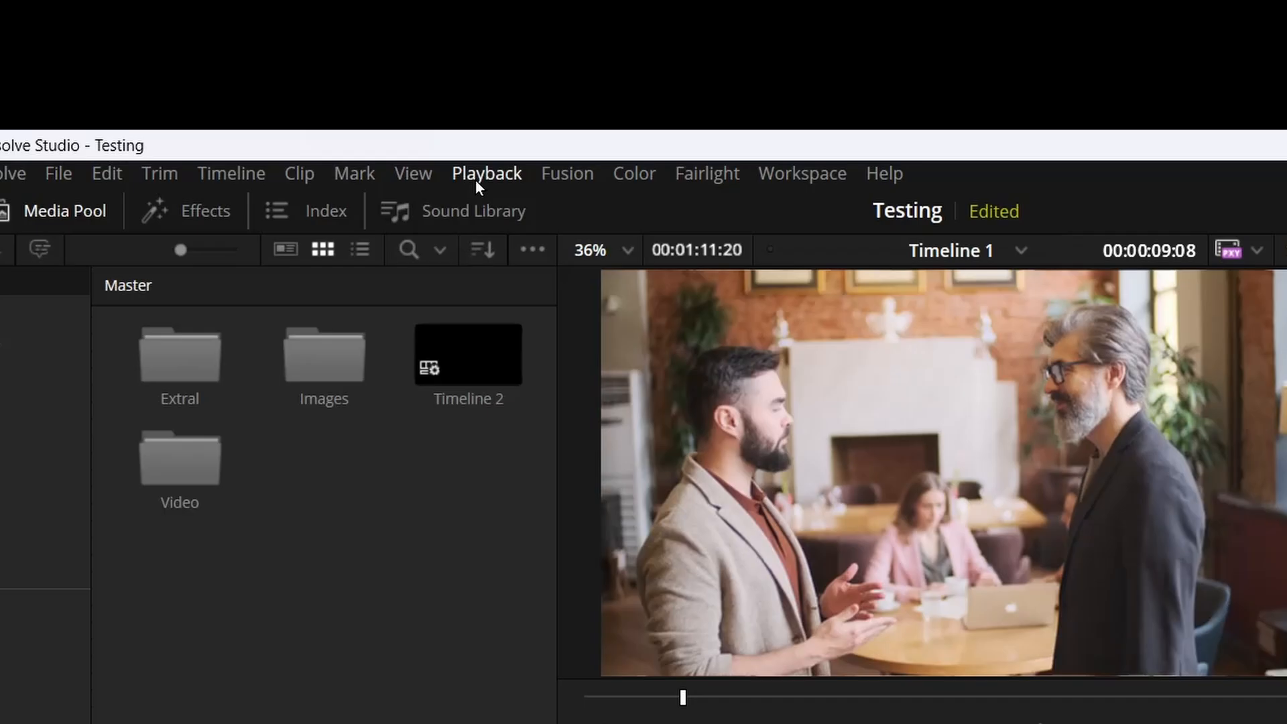
click(374, 30)
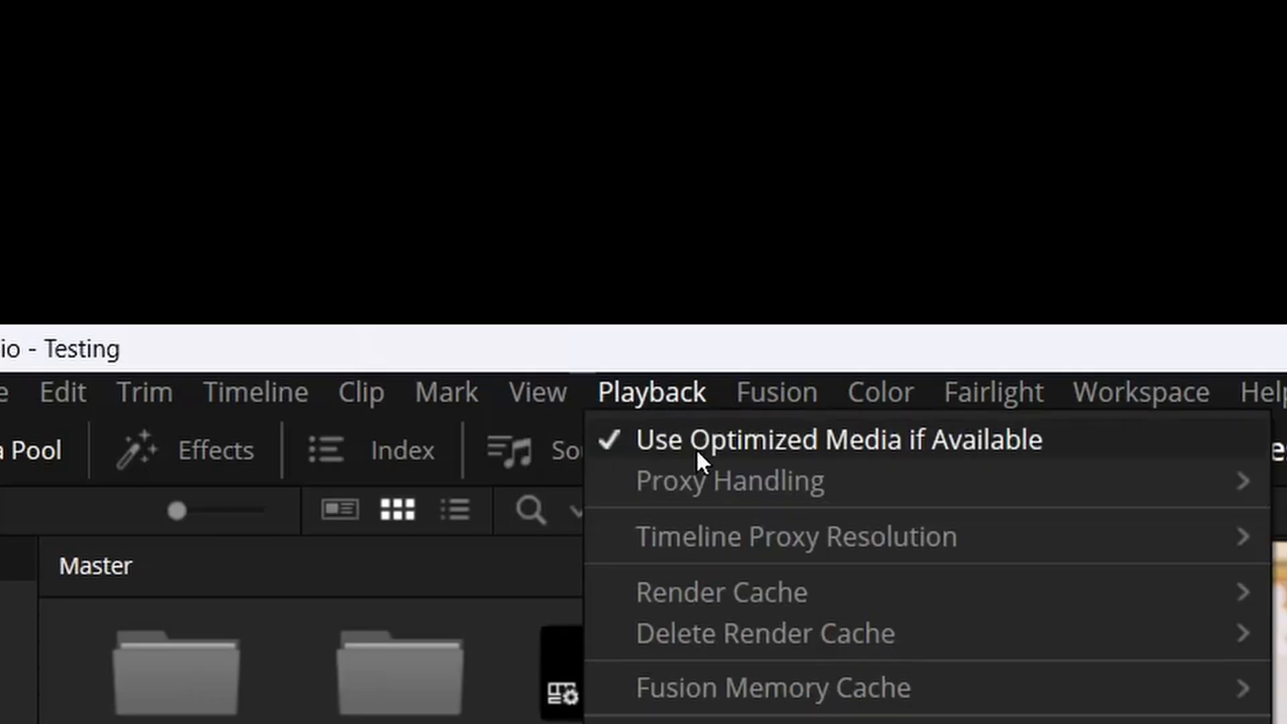
mouse_move(846, 546)
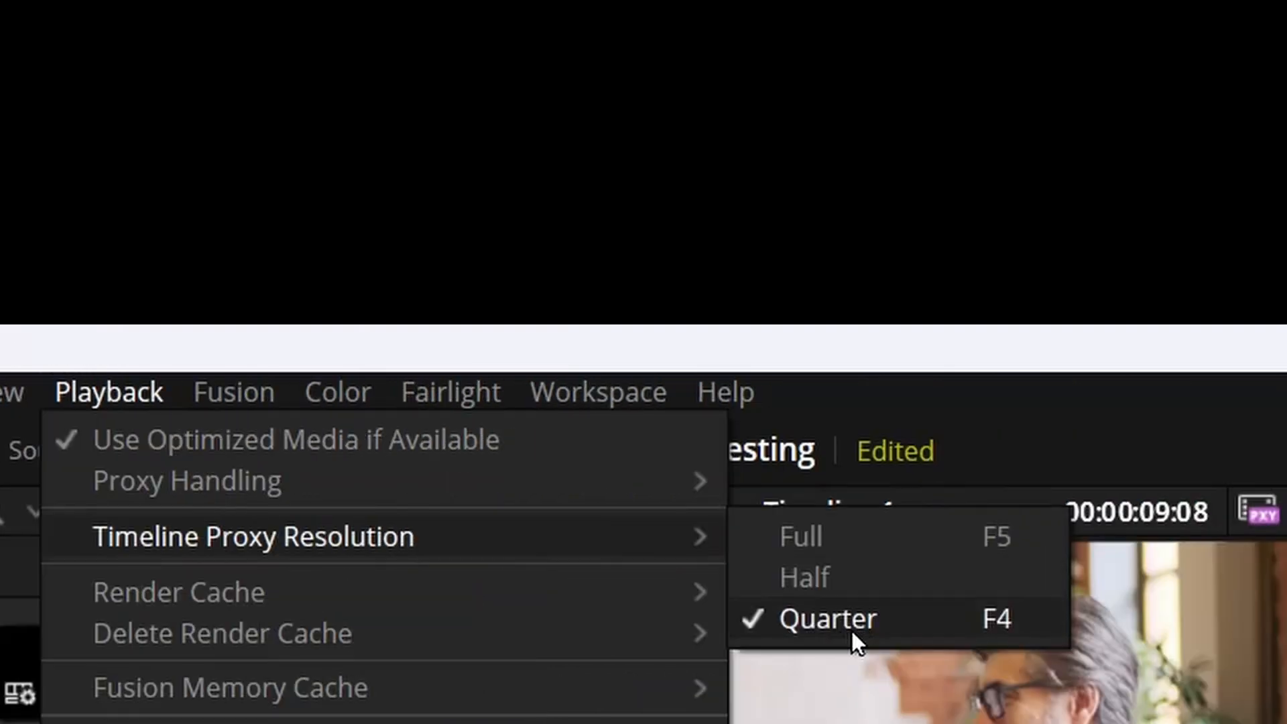
mouse_move(267, 598)
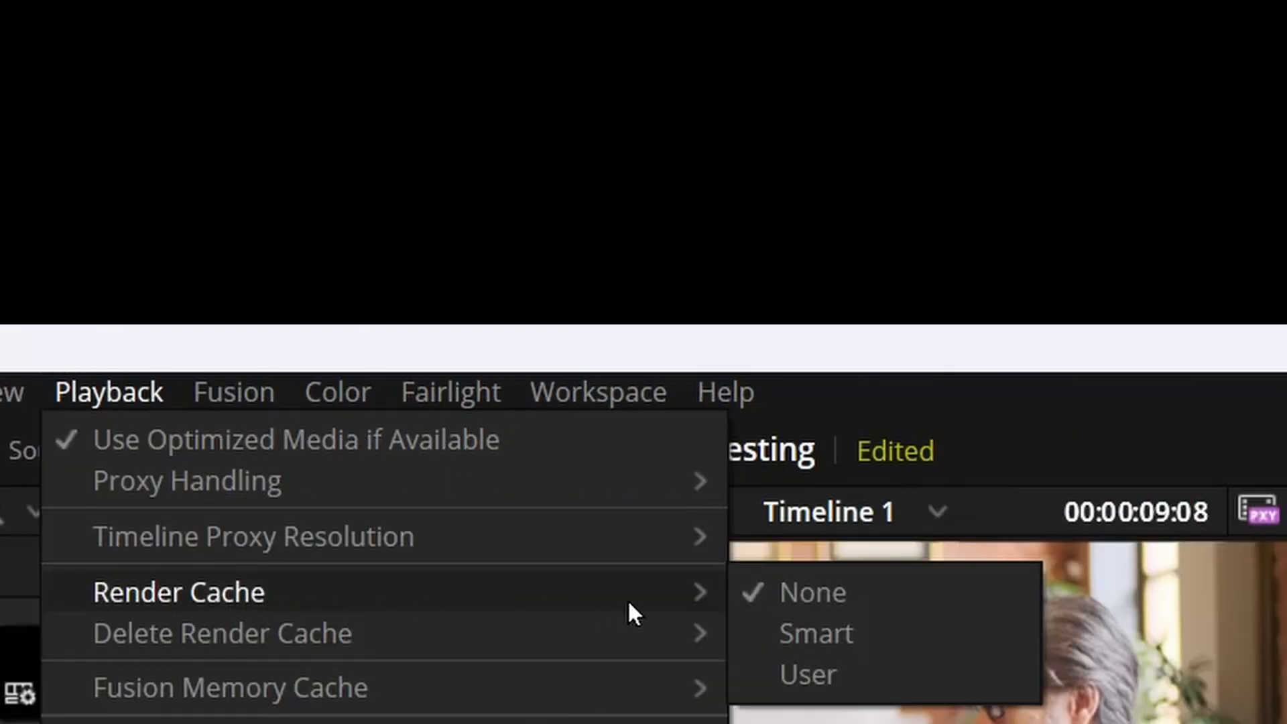
click(816, 638)
Place the playhead at 00:00:09:18 and play the timeline
click(642, 481)
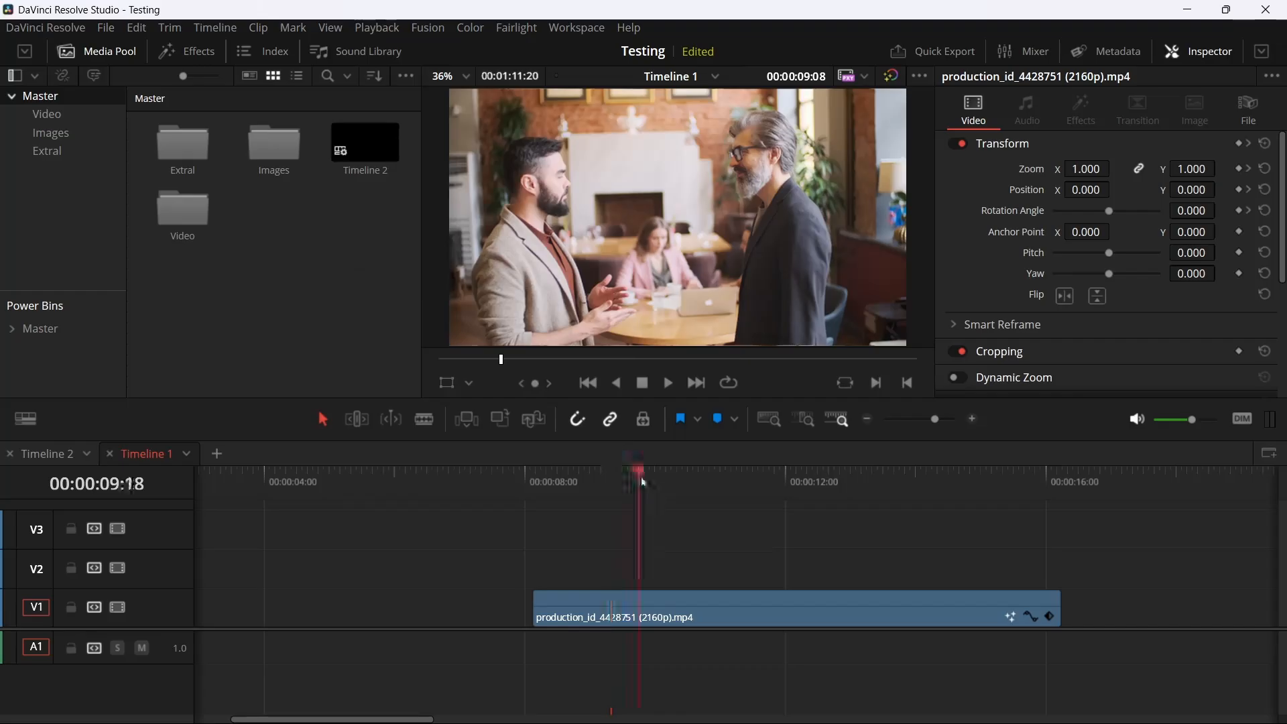
key(space)
key(j)
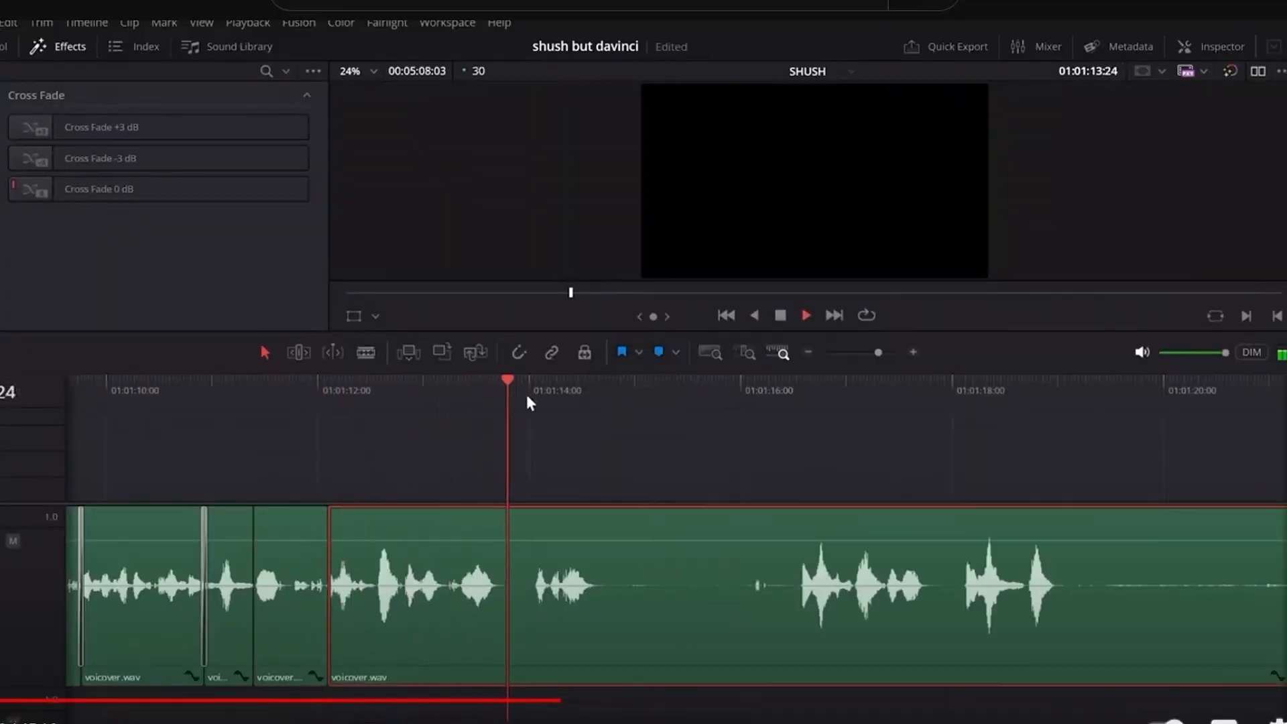
Ripple trim the start of the selected voiceover clip to the playhead, and undo the trim
key(ctrl+shift+[)
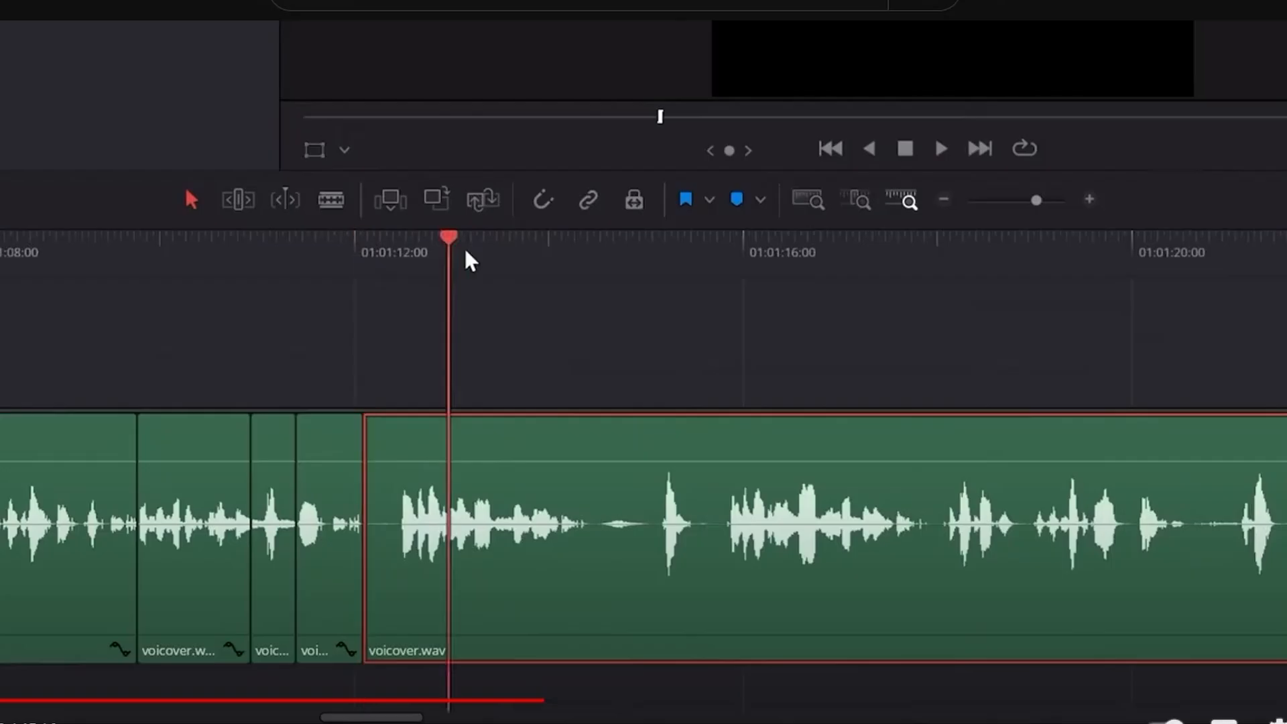
drag(465, 251, 1226, 330)
key(ctrl+b)
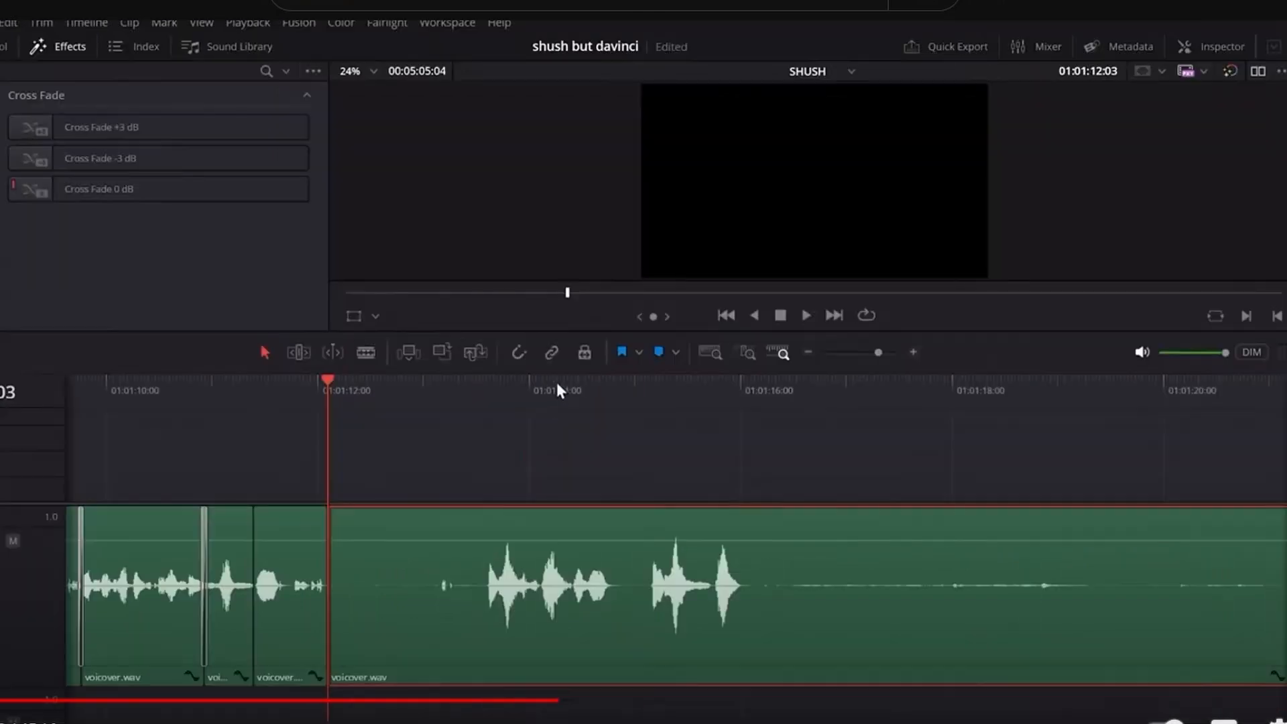
key(ctrl+z)
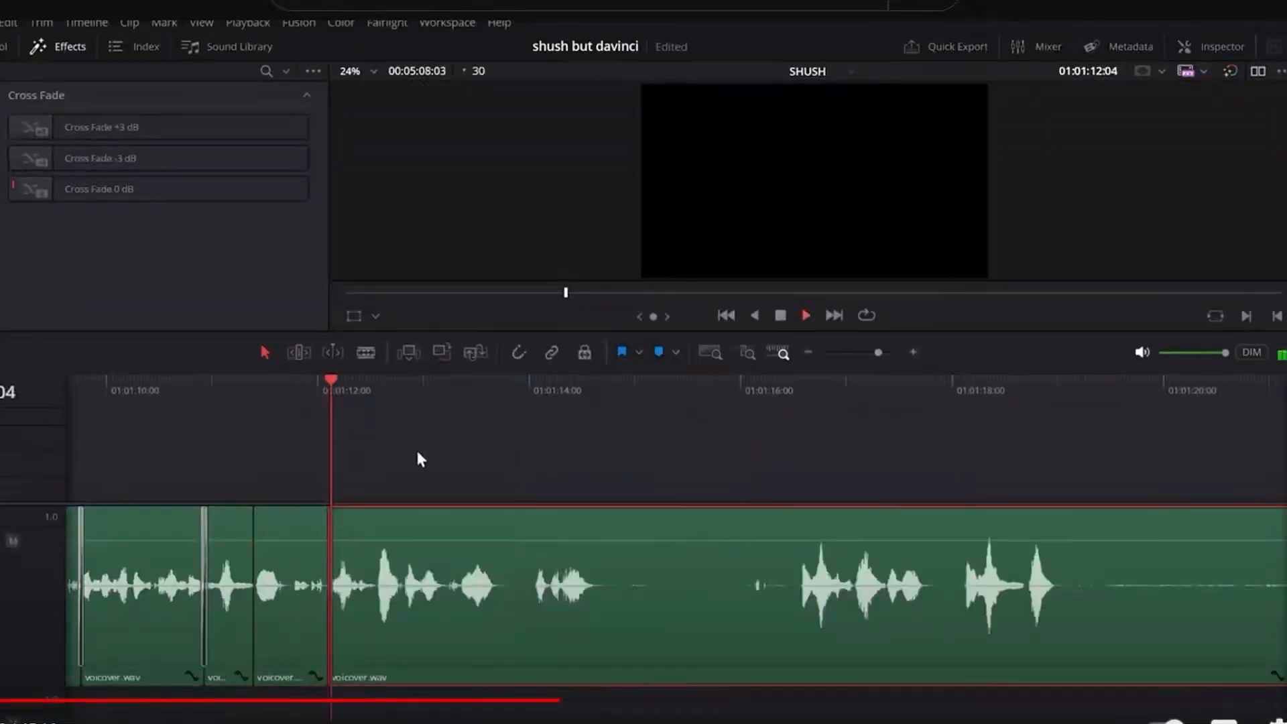
Play the voiceover from 01:01:12:04 and ripple trim the selected clip's start to the playhead in the silent gap before 01:01:16:00
key(space)
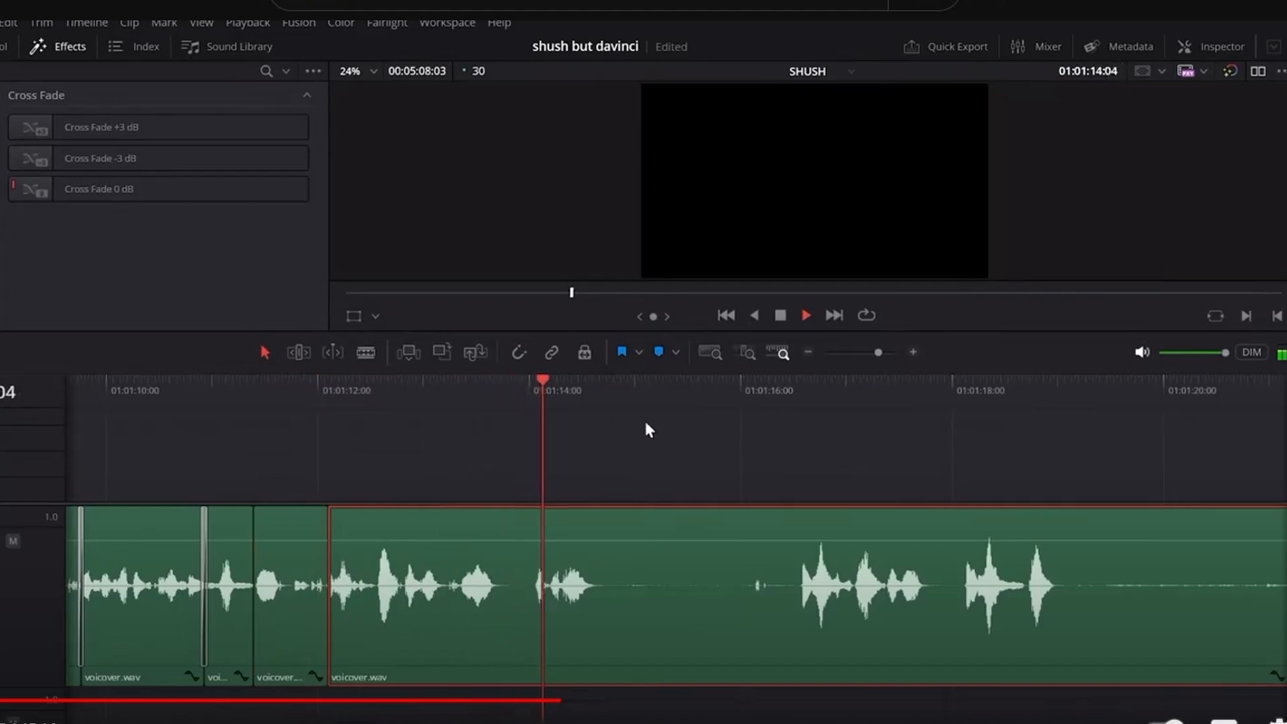
key(ctrl+shift+[)
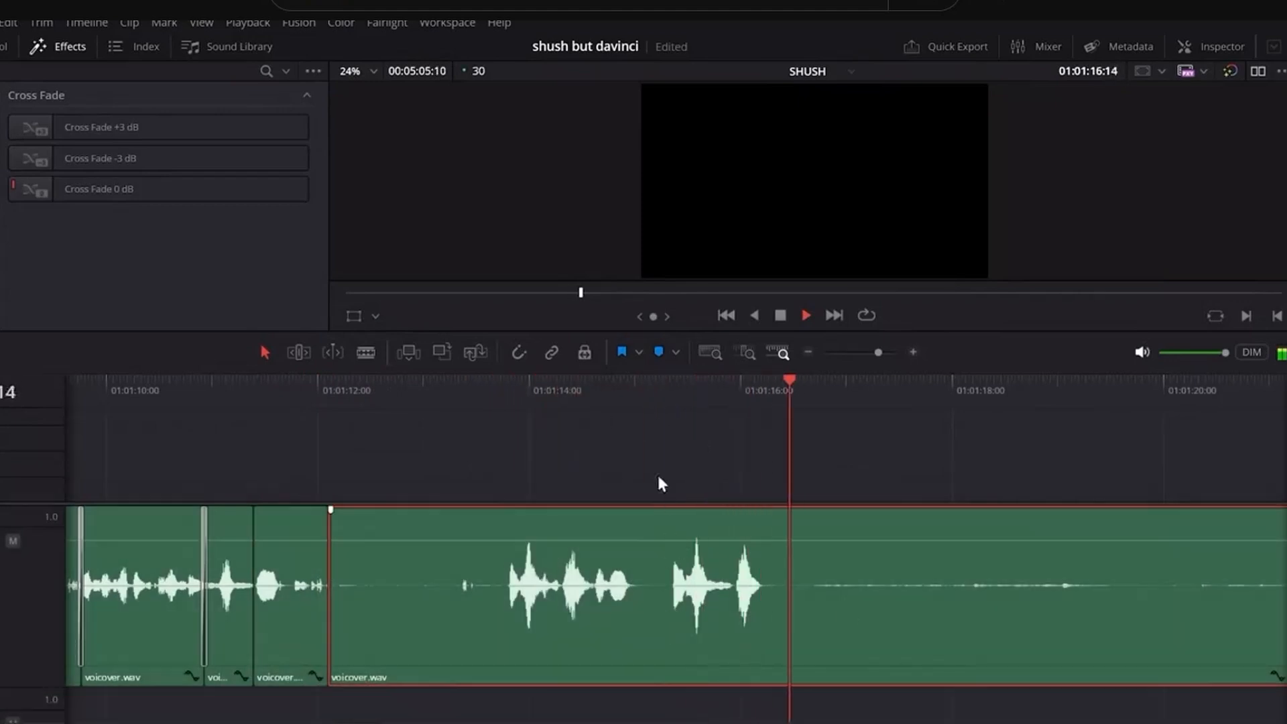
key(space)
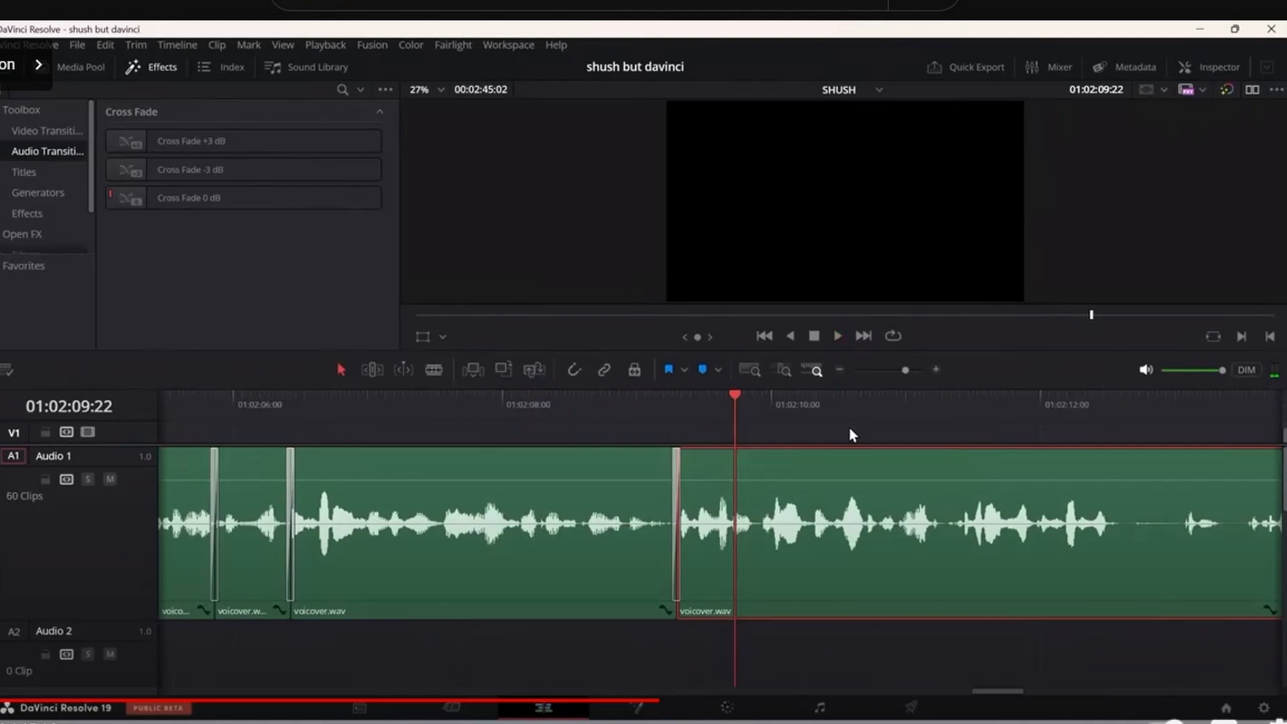
mouse_move(701, 410)
mouse_down()
mouse_move(709, 424)
mouse_move(691, 412)
mouse_move(697, 403)
mouse_up()
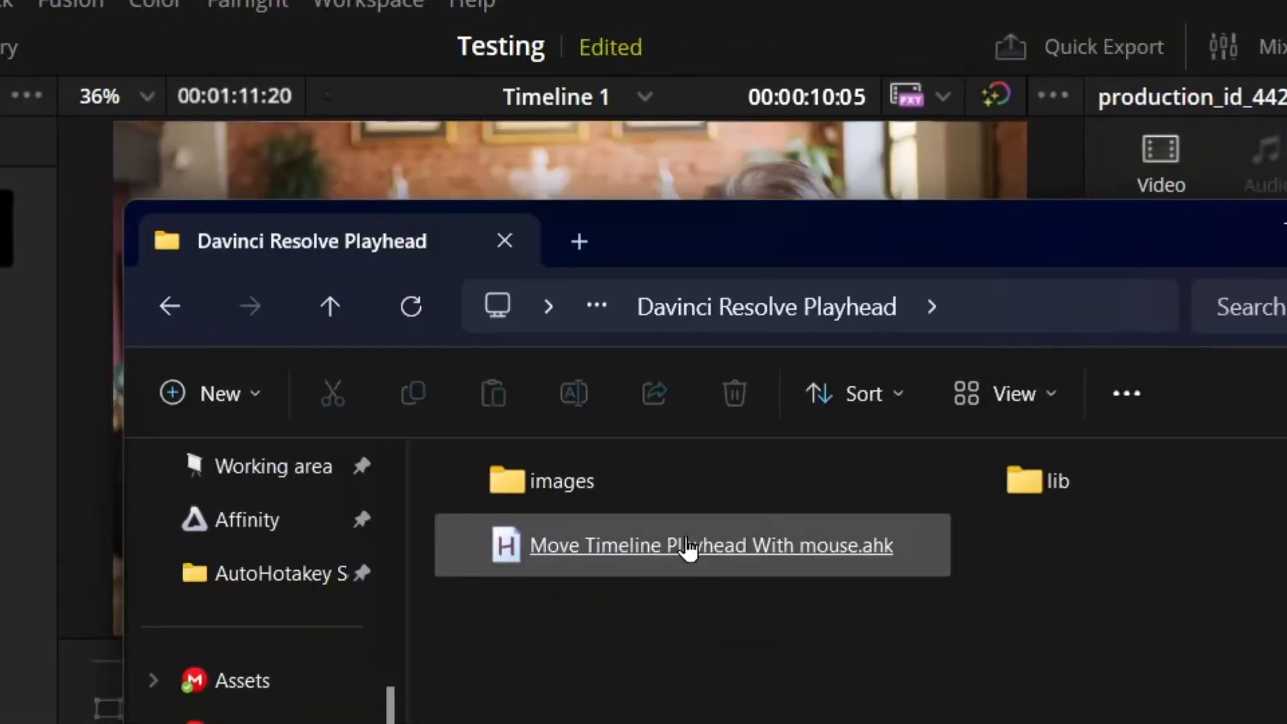
Scrub the playhead back and forth across the production video clip to preview different frames
click(690, 545)
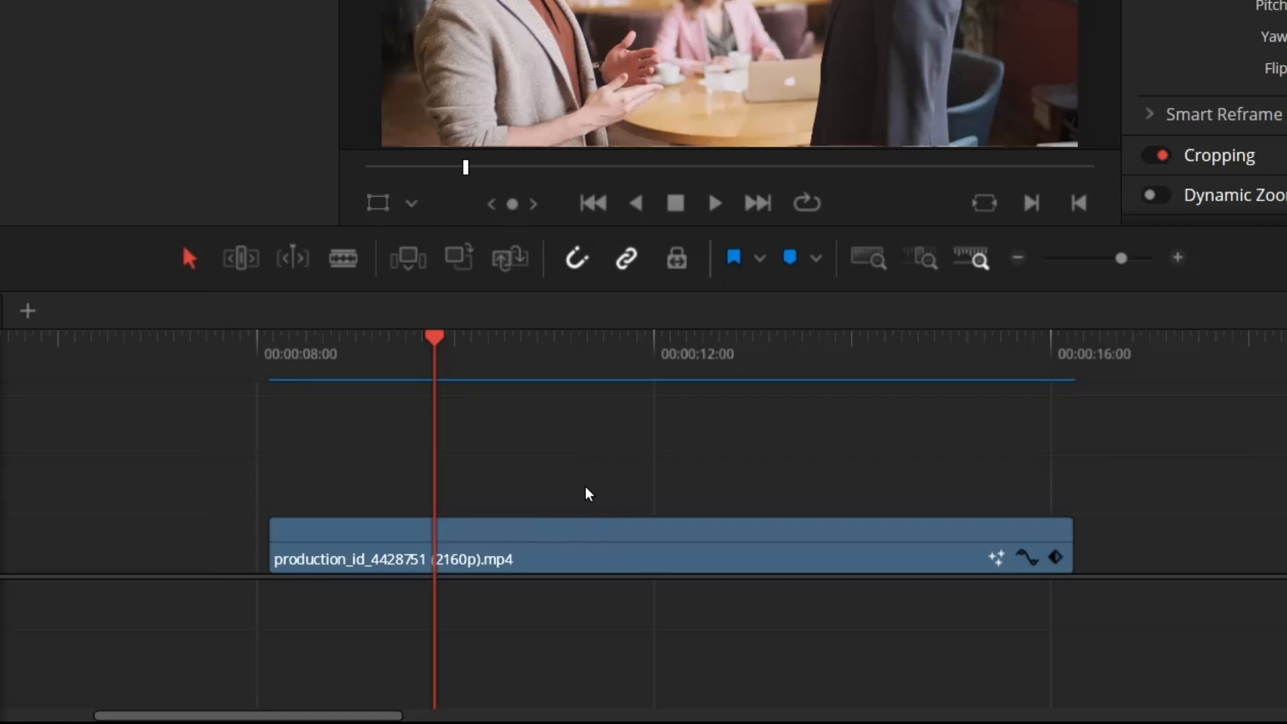
right_click(611, 477)
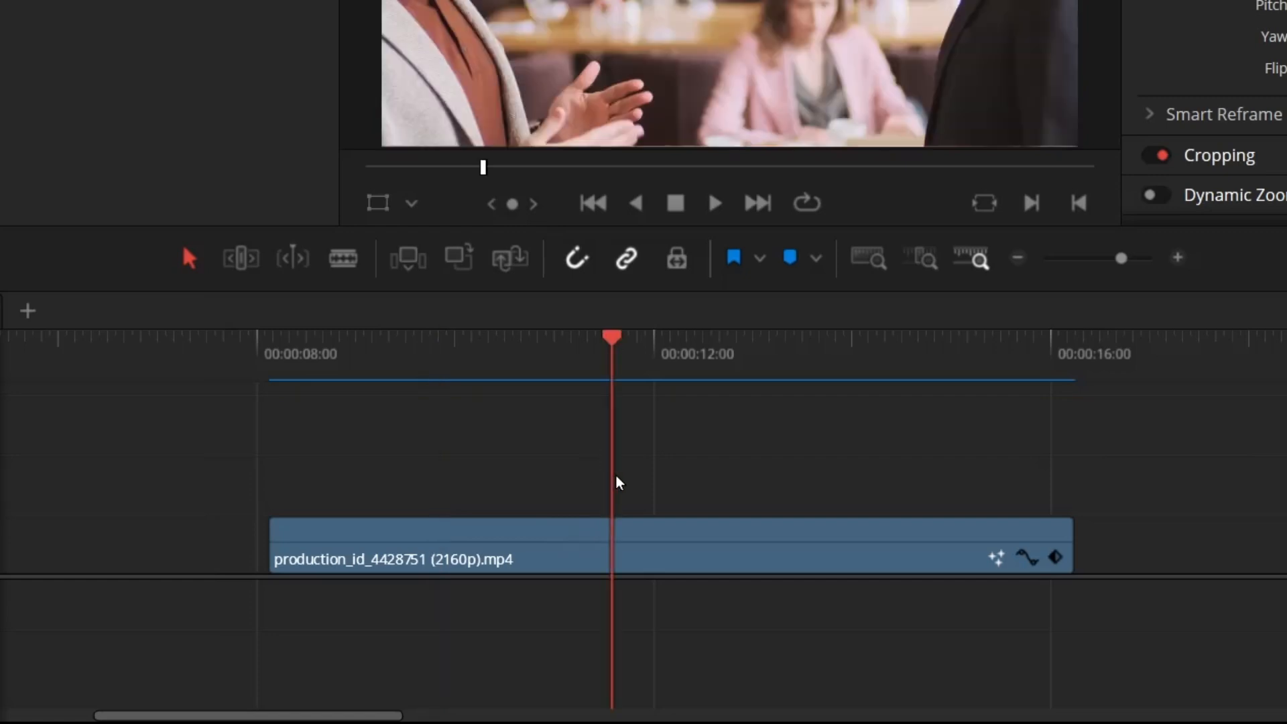
right_click(906, 525)
right_click(166, 557)
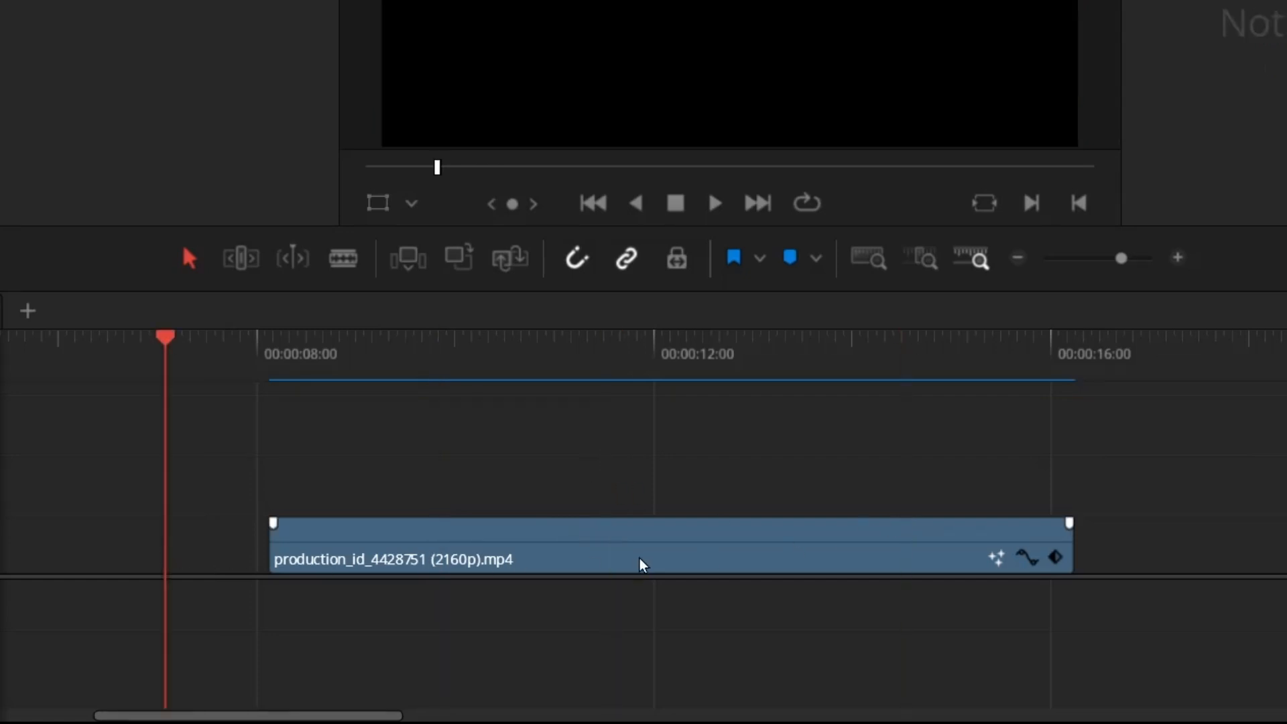
right_click(1216, 654)
right_click(749, 702)
right_click(707, 707)
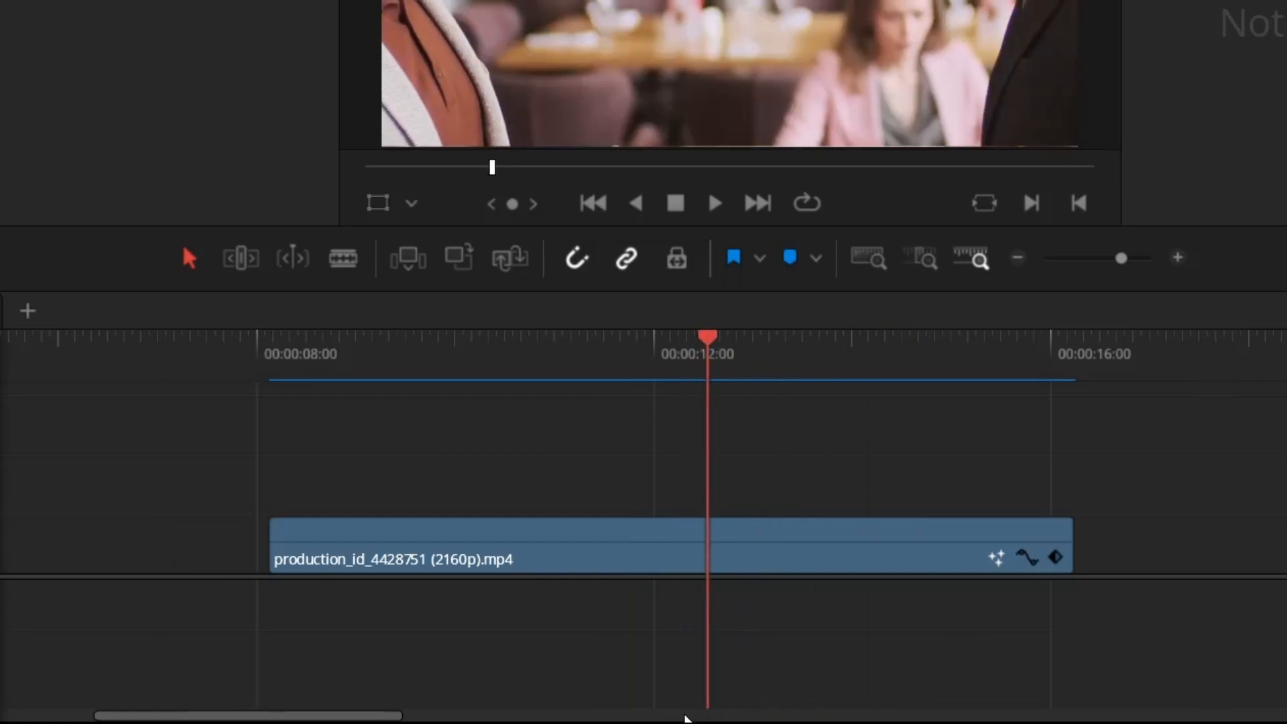
Split the video clip near 11 seconds and again just before 14 seconds, and ripple delete the middle segment
right_click(448, 667)
drag(450, 660, 821, 627)
key(ctrl+b)
key(ctrl+b)
right_click(711, 575)
click(706, 567)
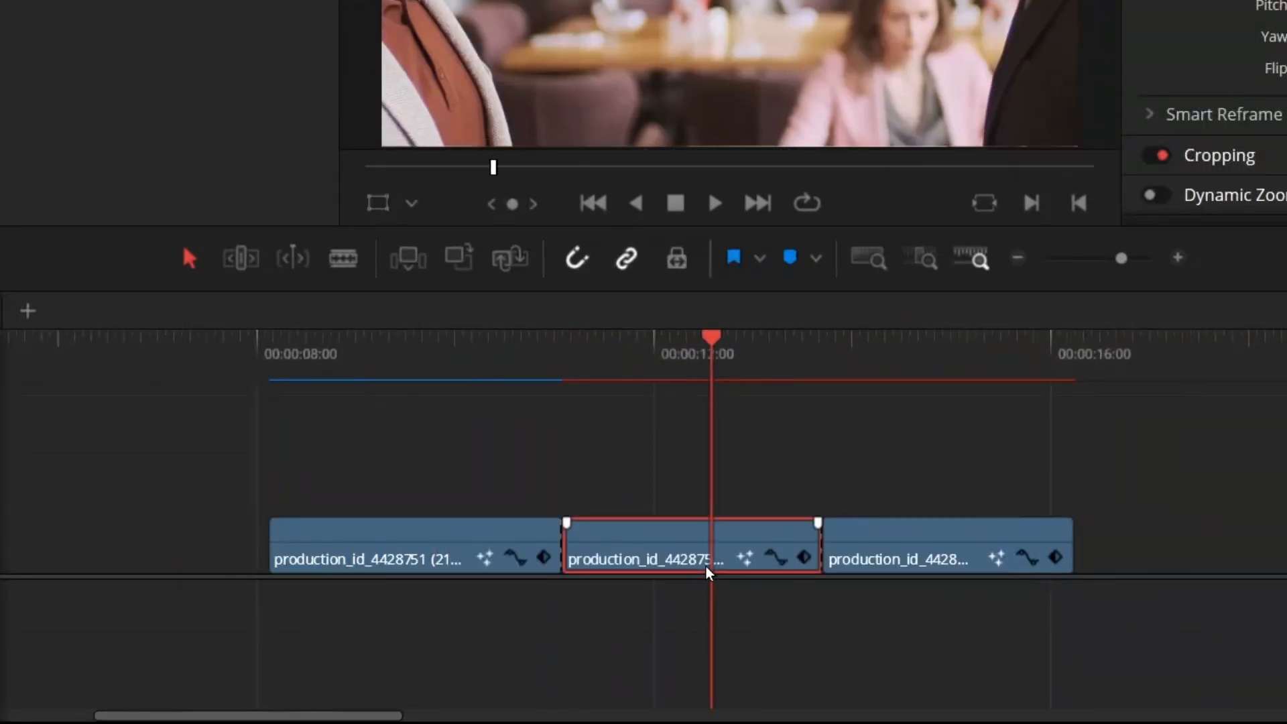
key(Delete)
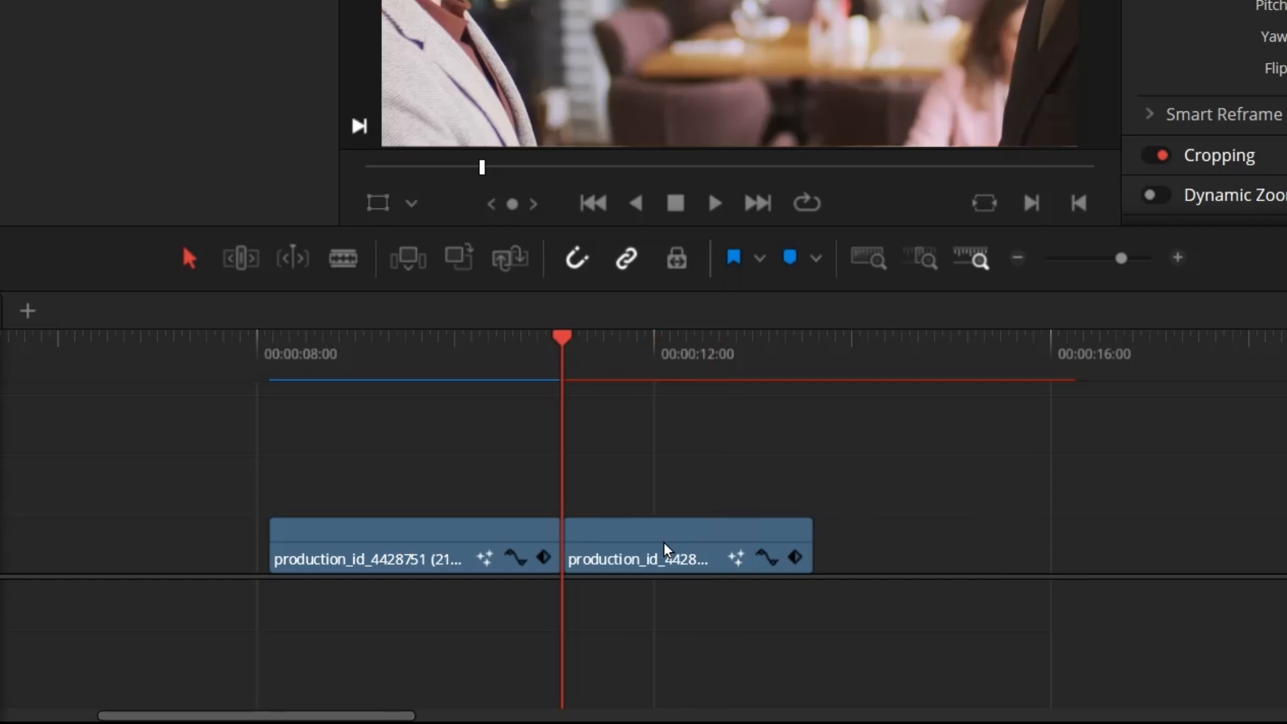
Play through the two remaining segments, and undo the cuts and the deletion to restore the full clip
drag(651, 555, 802, 496)
key(space)
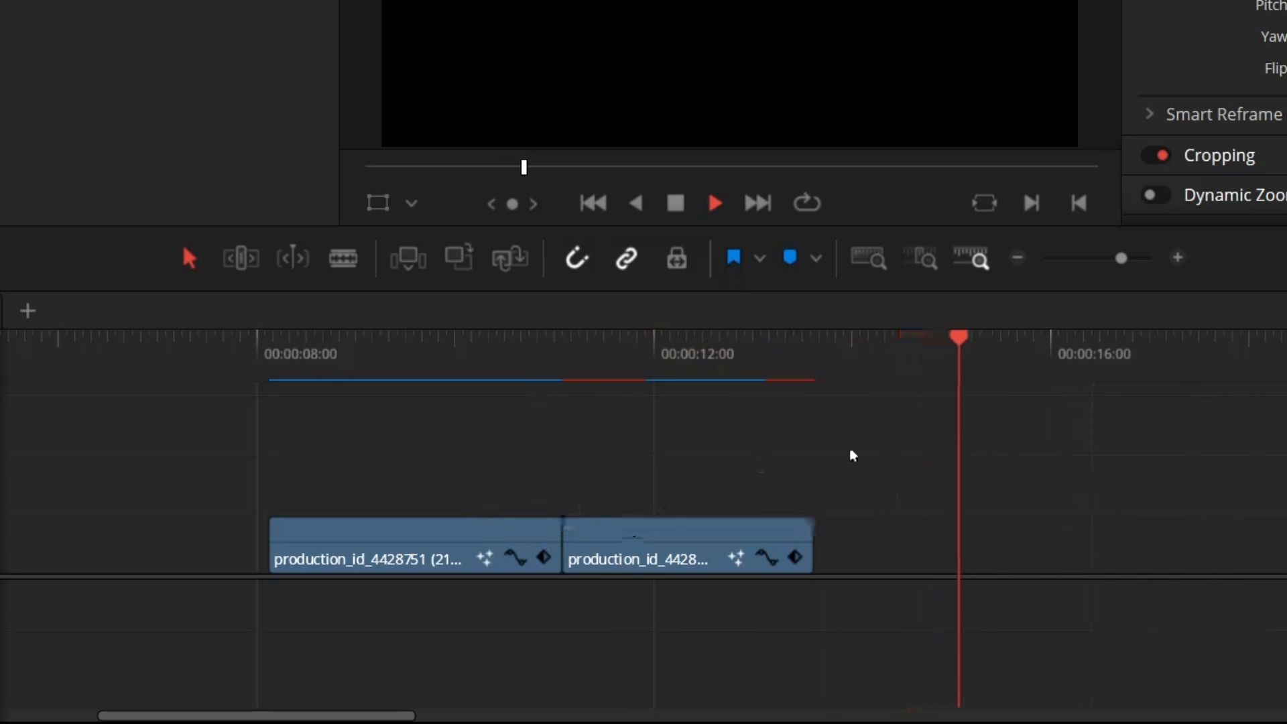
click(624, 538)
mouse_move(624, 538)
mouse_down()
mouse_move(565, 529)
mouse_move(601, 537)
mouse_up()
key(ctrl+z)
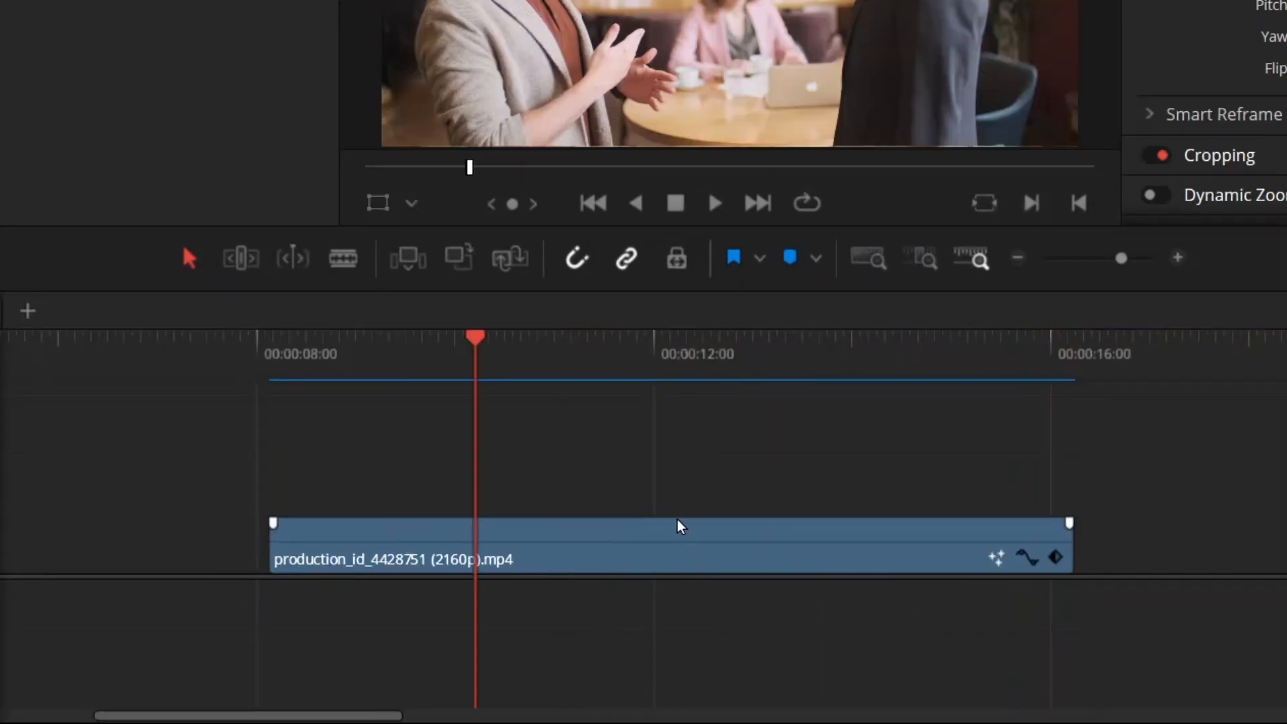
Split the video clip into three segments at about 11 seconds and just before 14 seconds, and undo both cuts
right_click(674, 503)
click(555, 463)
right_click(673, 502)
click(554, 460)
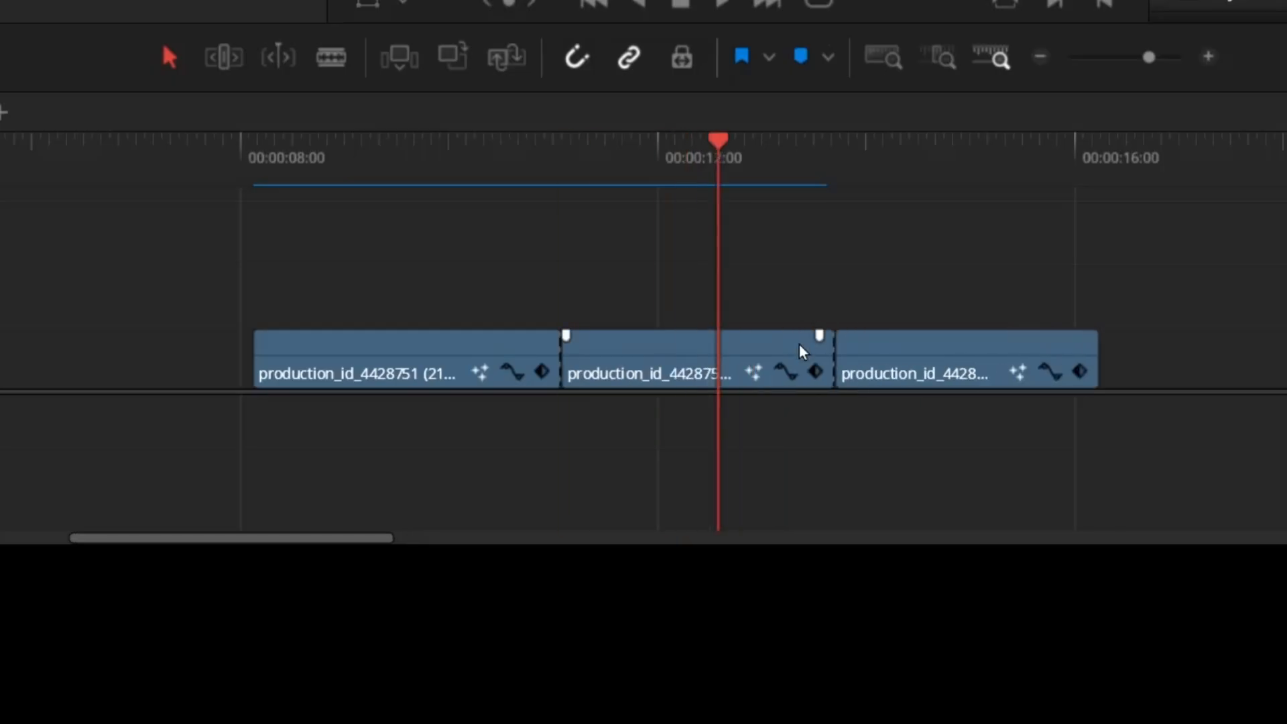
key(ctrl+z)
key(ctrl+z)
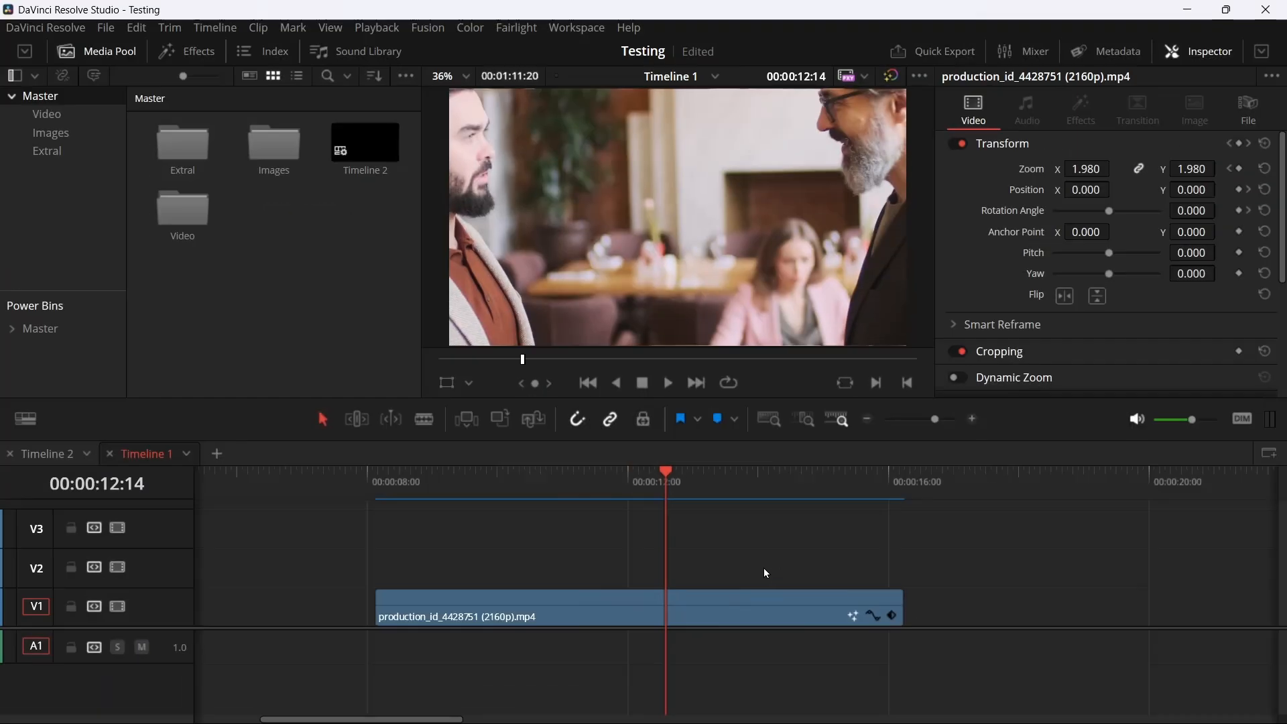
Add a Zoom keyframe at 00:00:13:19 and move it to 00:00:14:03 in the clip's keyframe track
click(745, 504)
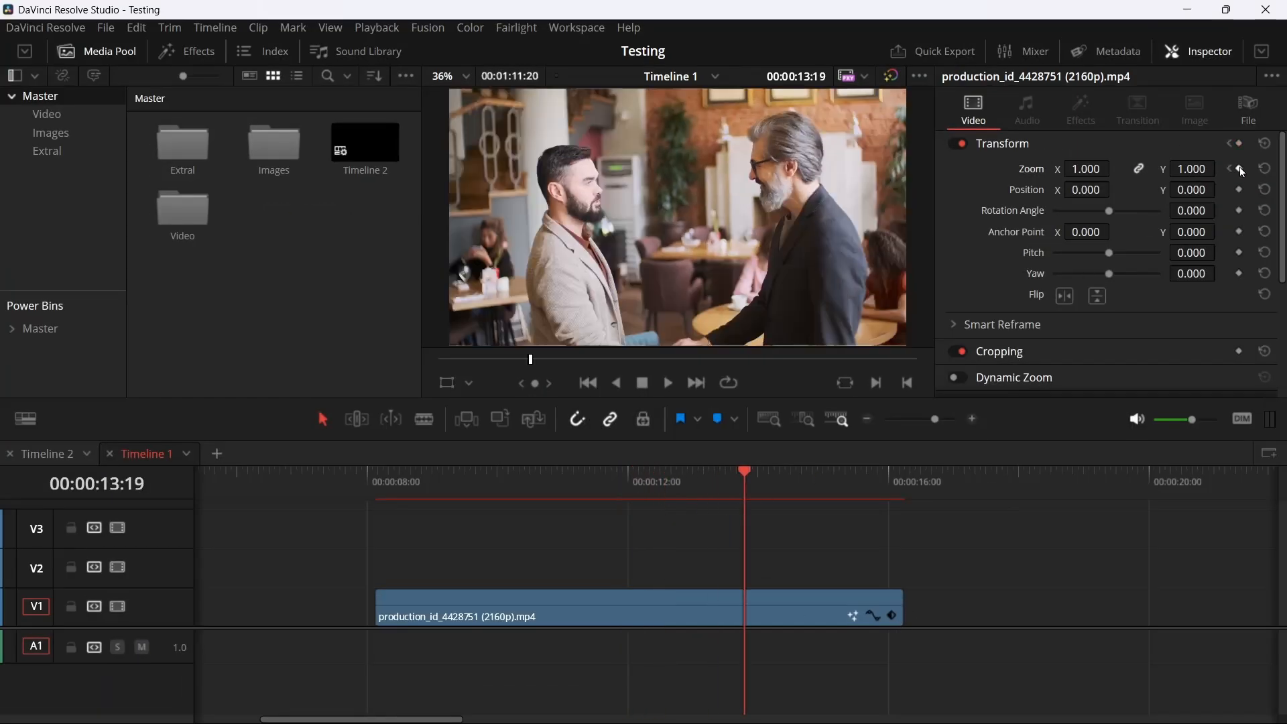
click(892, 618)
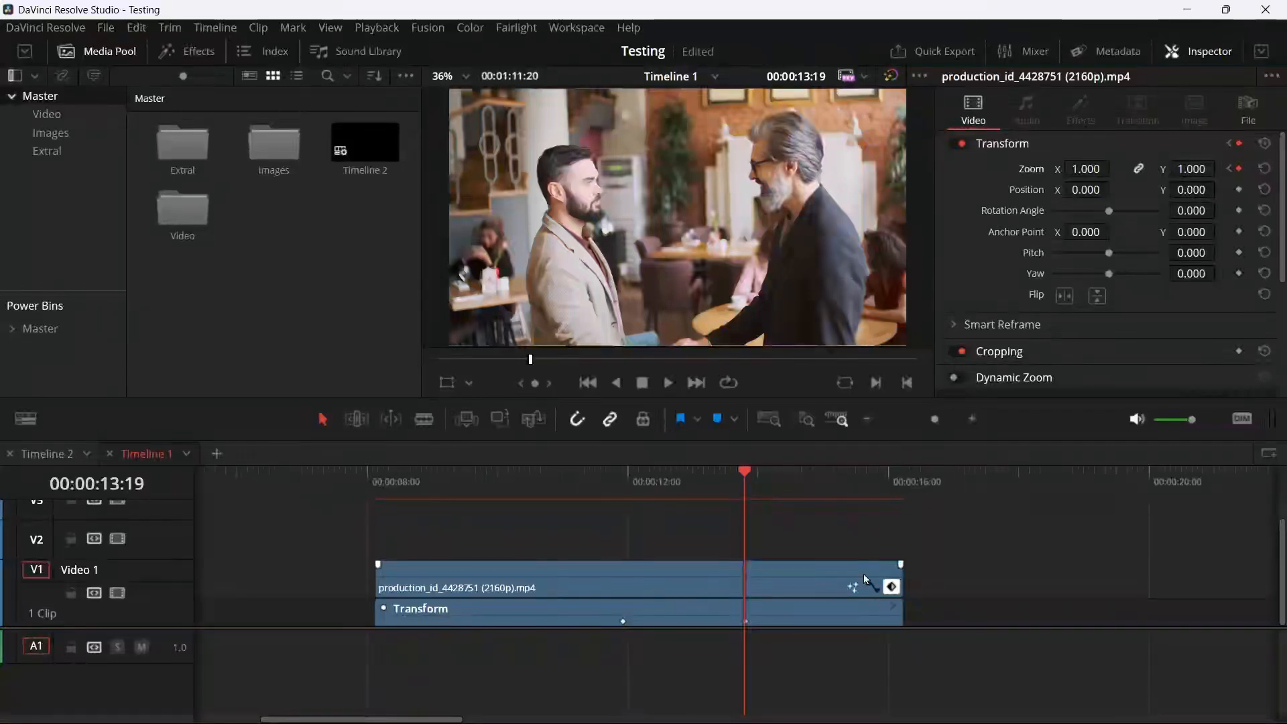
click(836, 479)
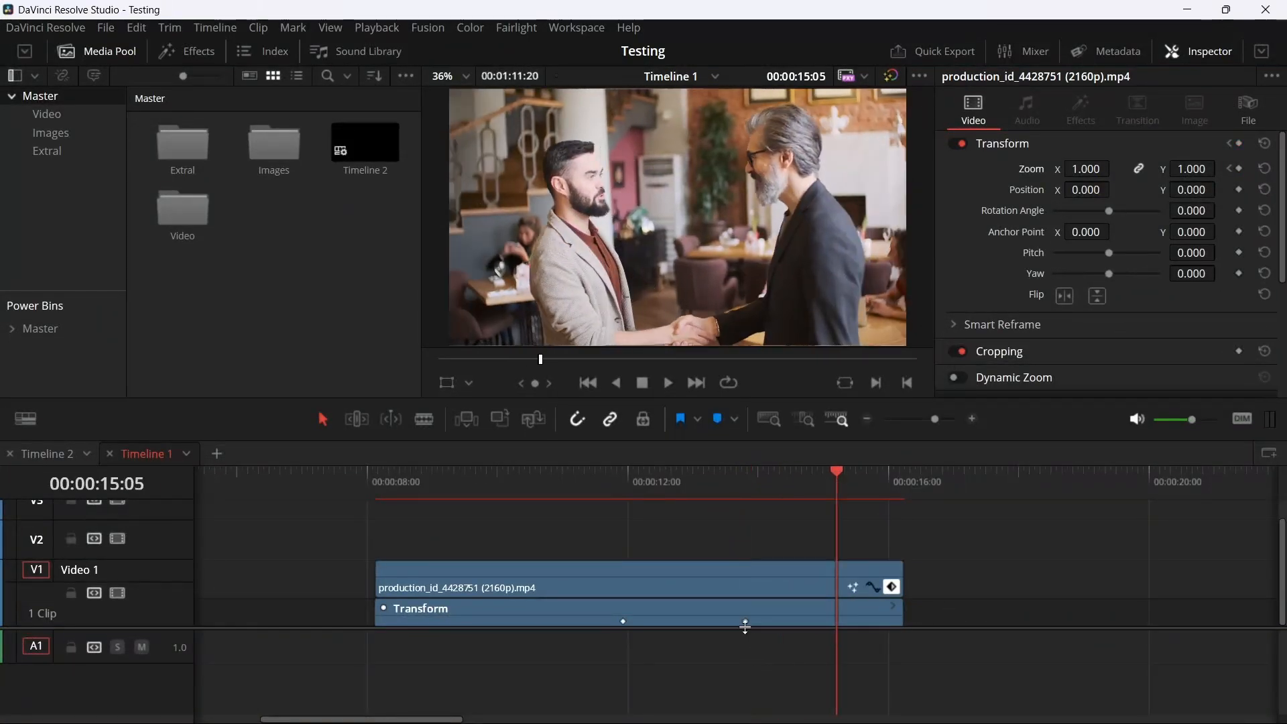
drag(744, 621, 766, 622)
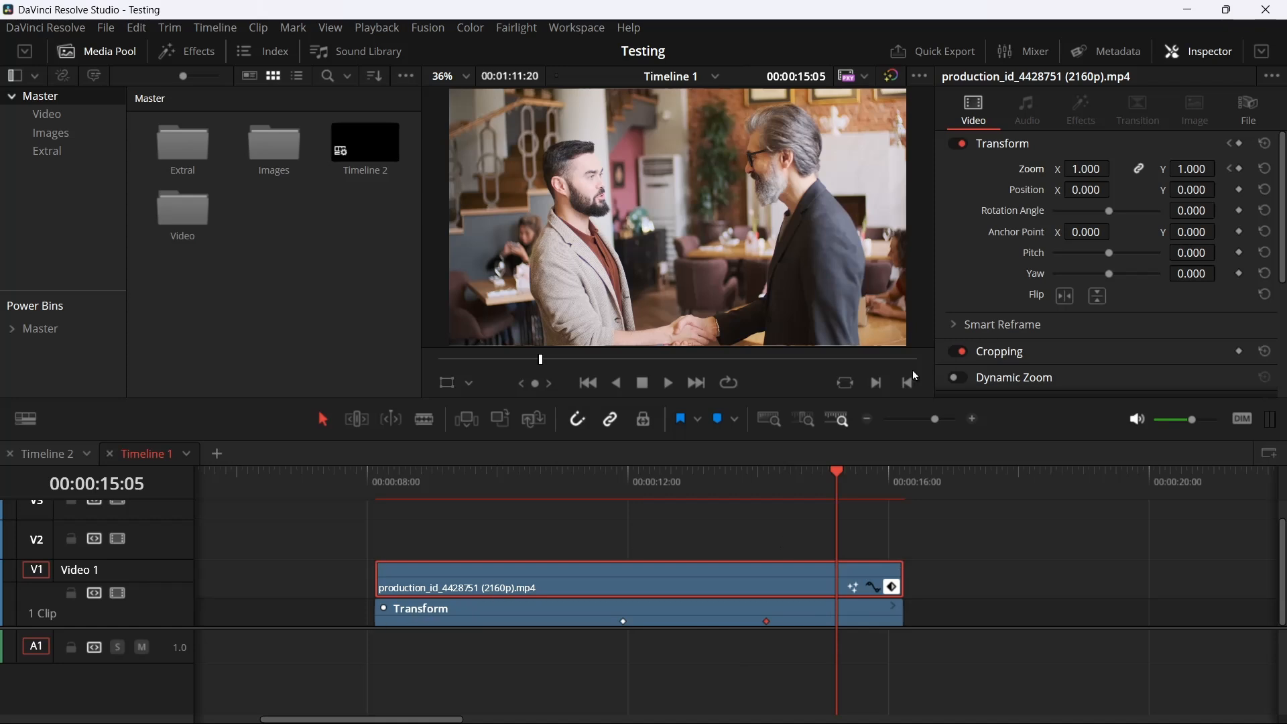
Add a Position keyframe at 00:00:14:03 and set Position X to 146 at the first keyframe, 00:00:11:22
click(761, 484)
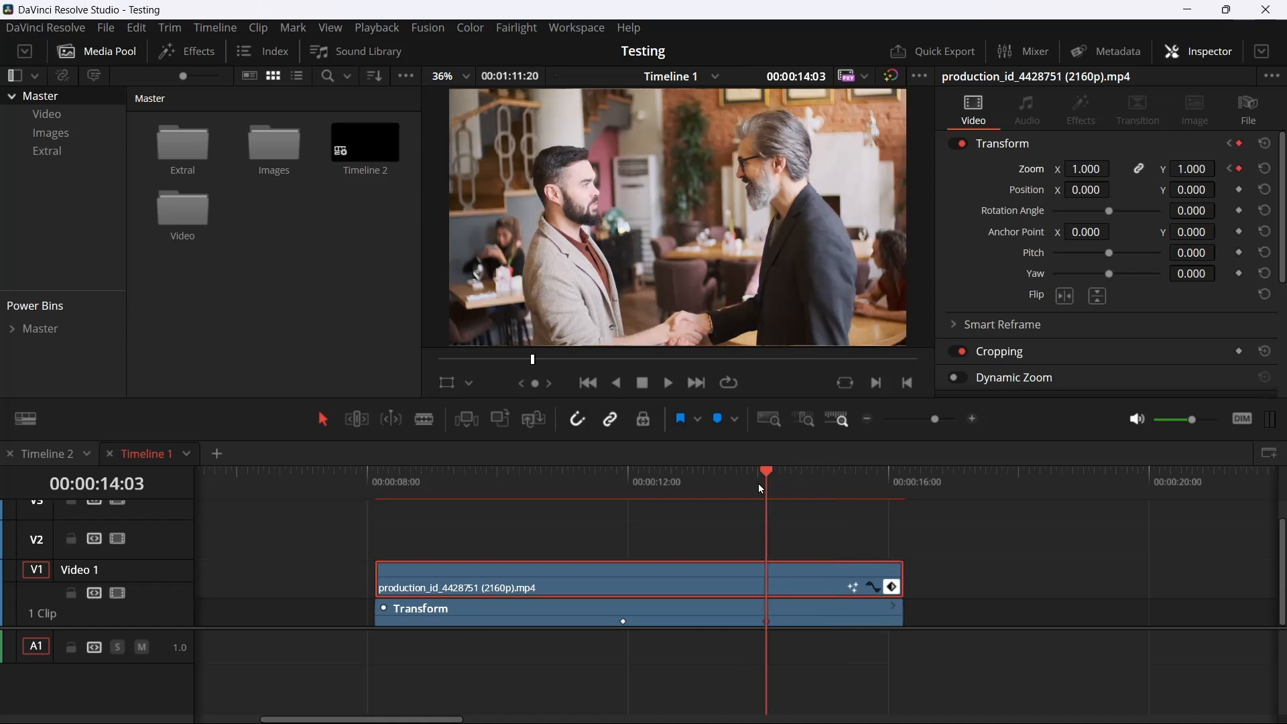
click(1239, 191)
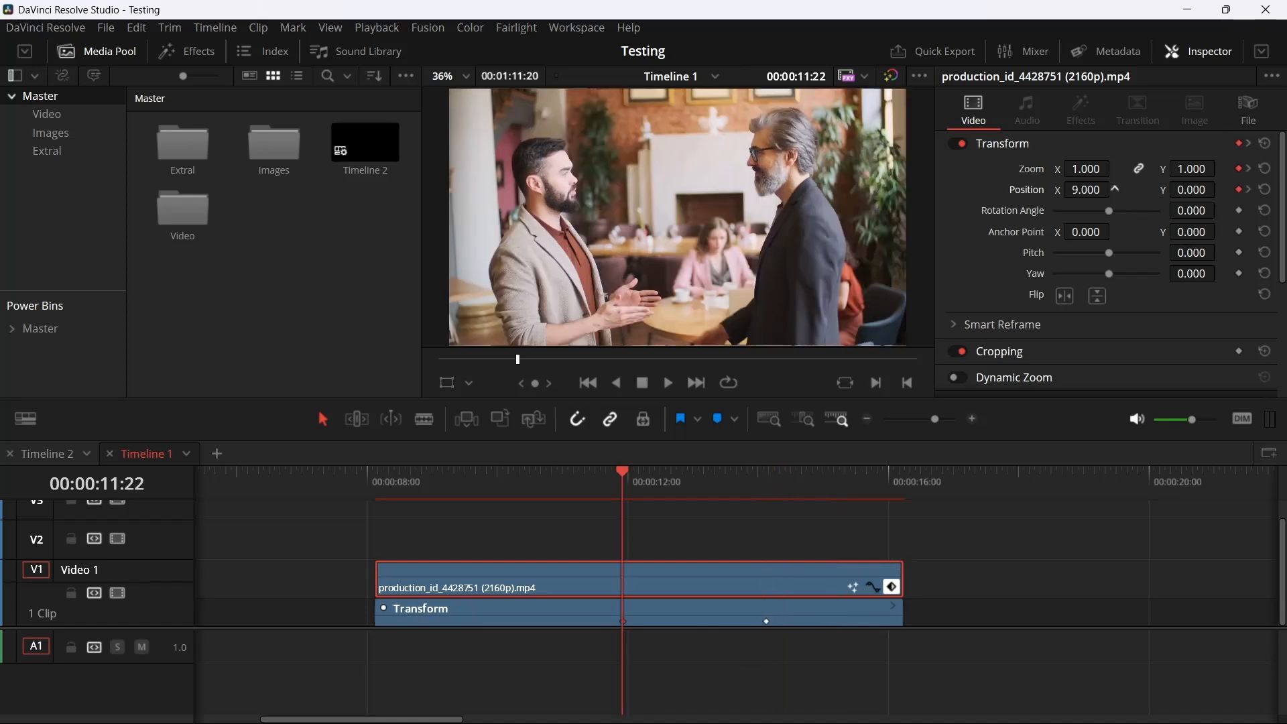
mouse_move(1114, 188)
mouse_down()
mouse_move(1089, 186)
mouse_move(1099, 169)
mouse_up()
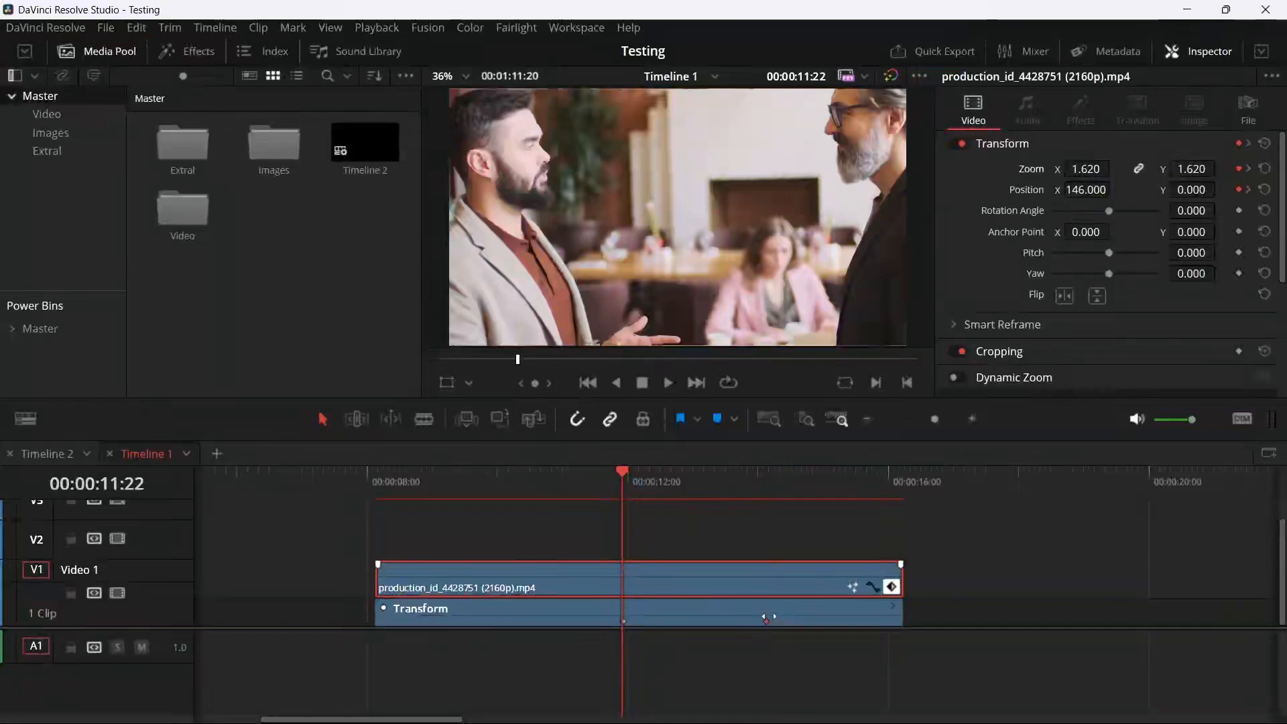
Move the clip's second Transform keyframe to about 00:00:14:10 in the keyframe track
click(740, 488)
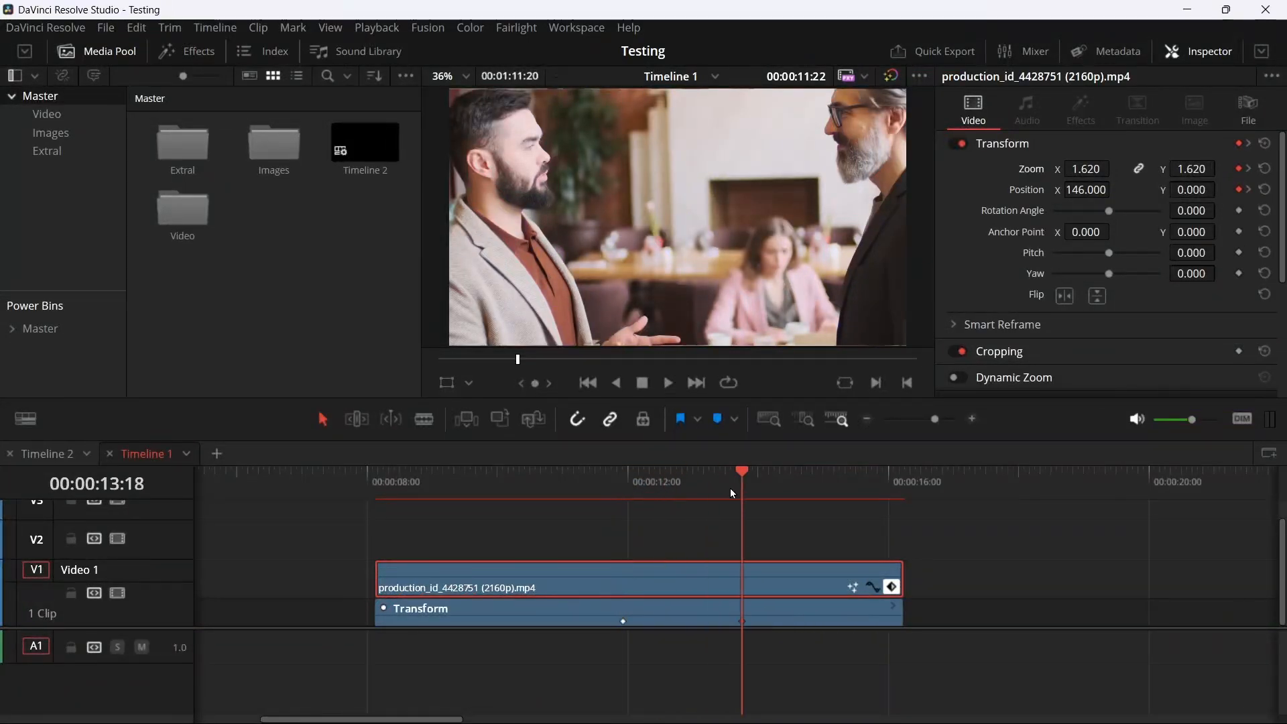
drag(731, 622, 786, 622)
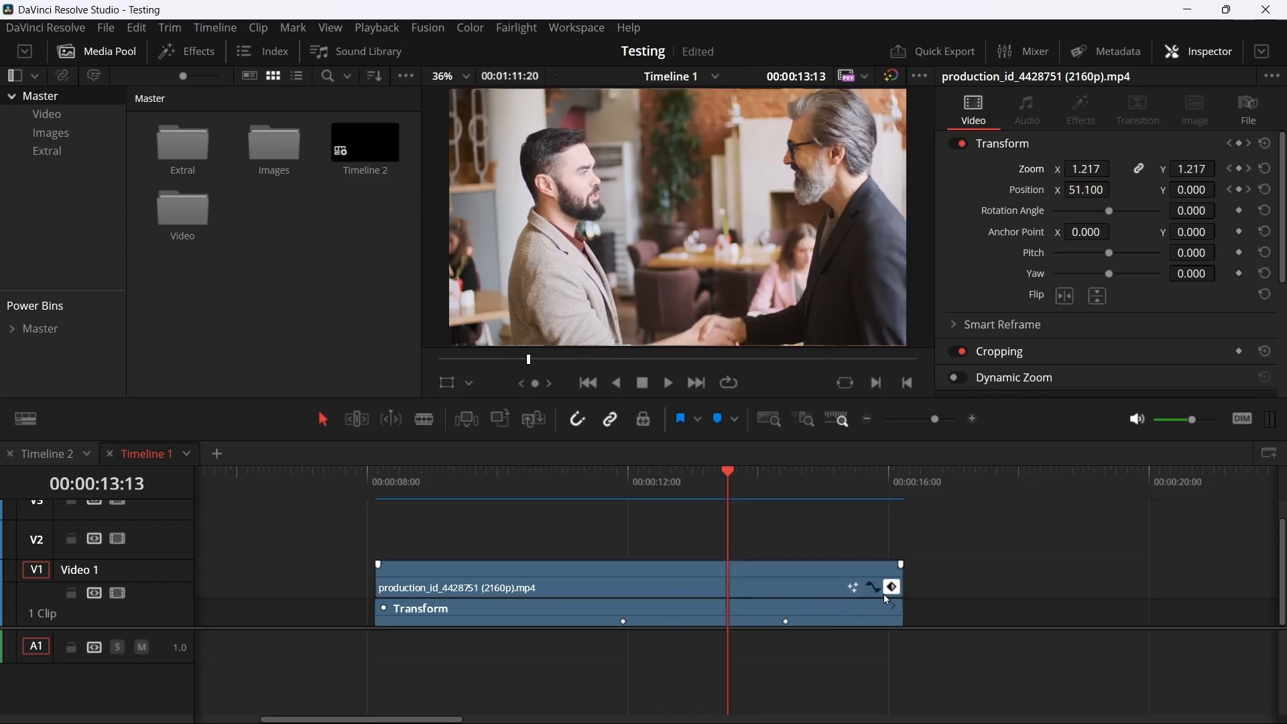
Show the clip's Position Y curve in the curve editor and move a point past the second keyframe up to 302.4
click(873, 589)
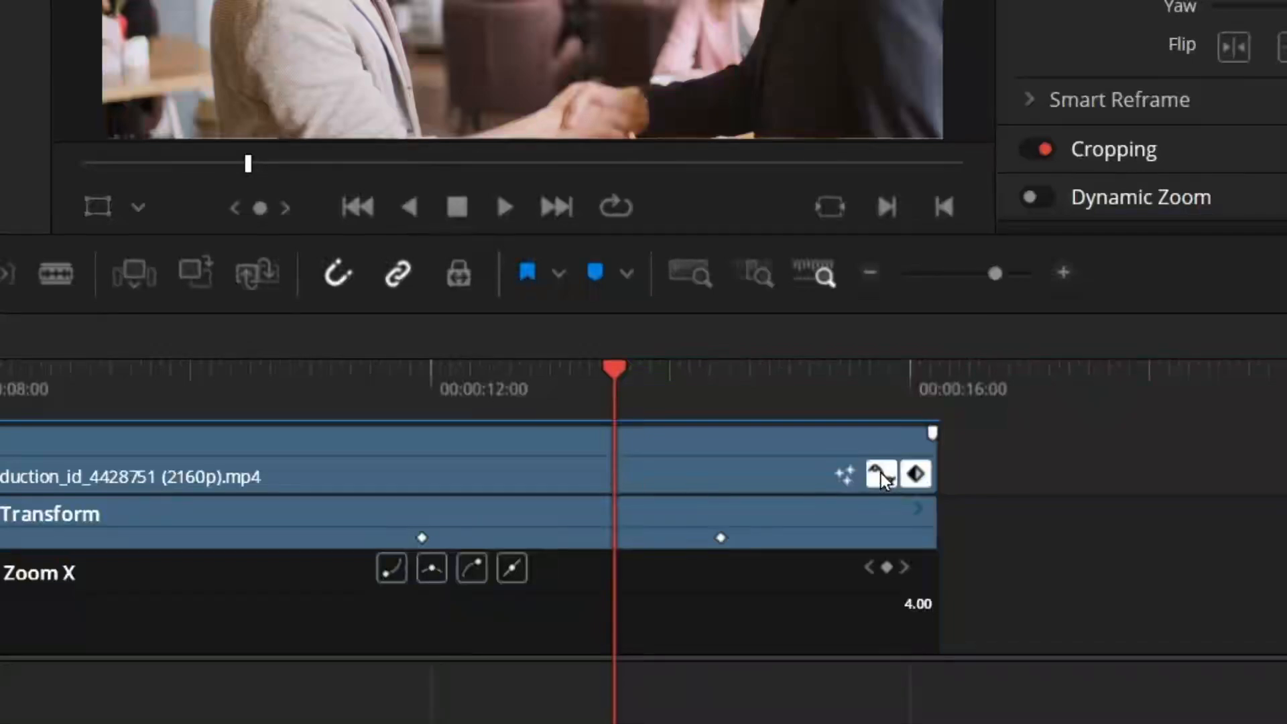
scroll(618, 576, down, 6)
scroll(618, 560, up, 5)
scroll(525, 540, down, 2)
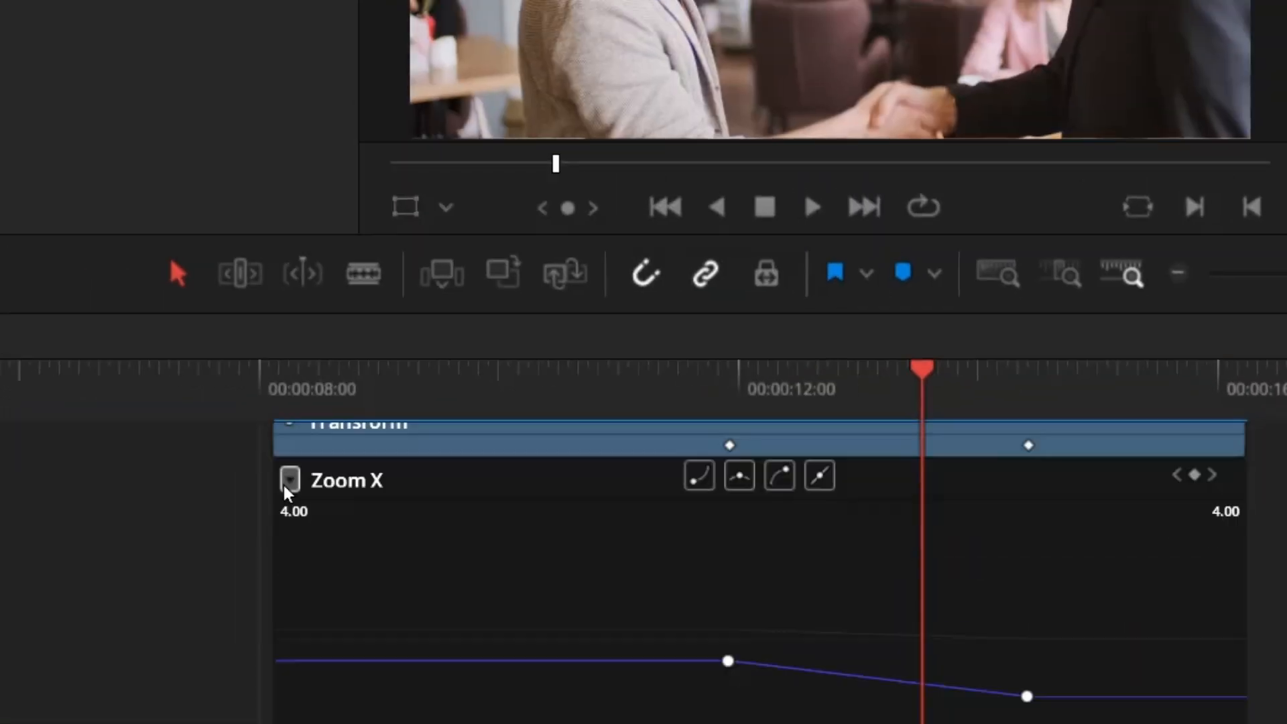
click(288, 484)
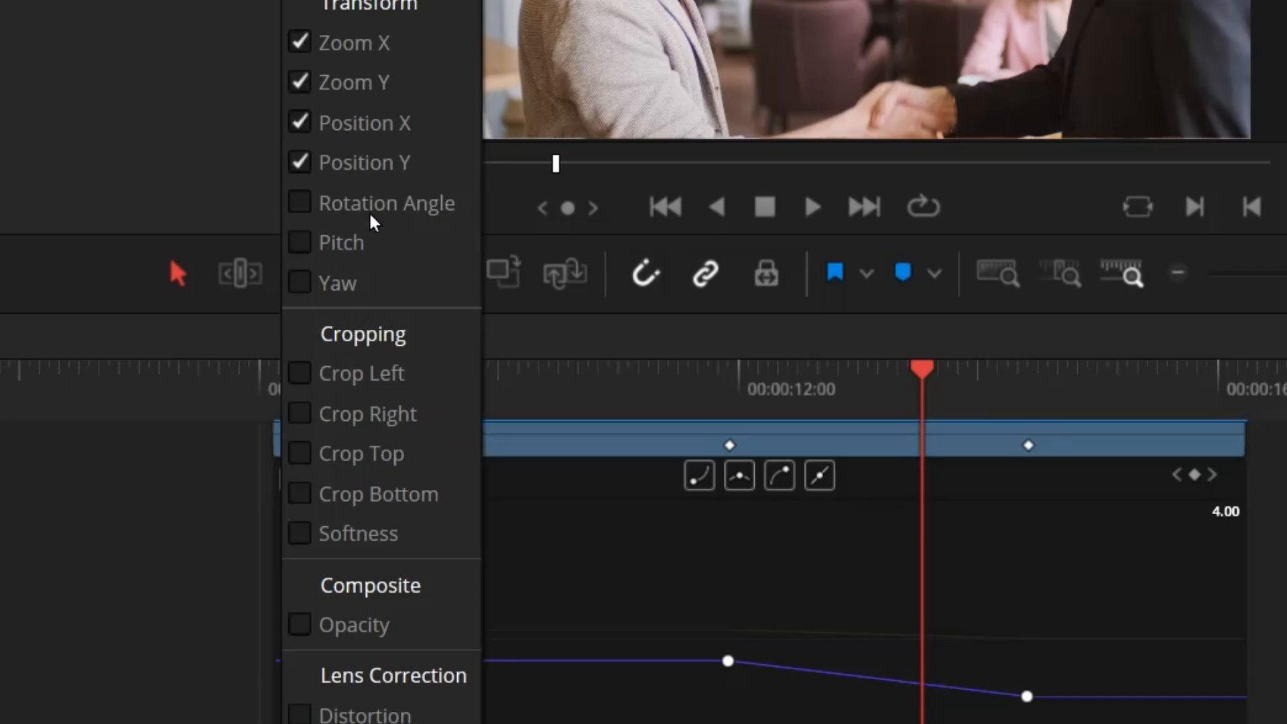
click(376, 176)
drag(956, 653, 1047, 608)
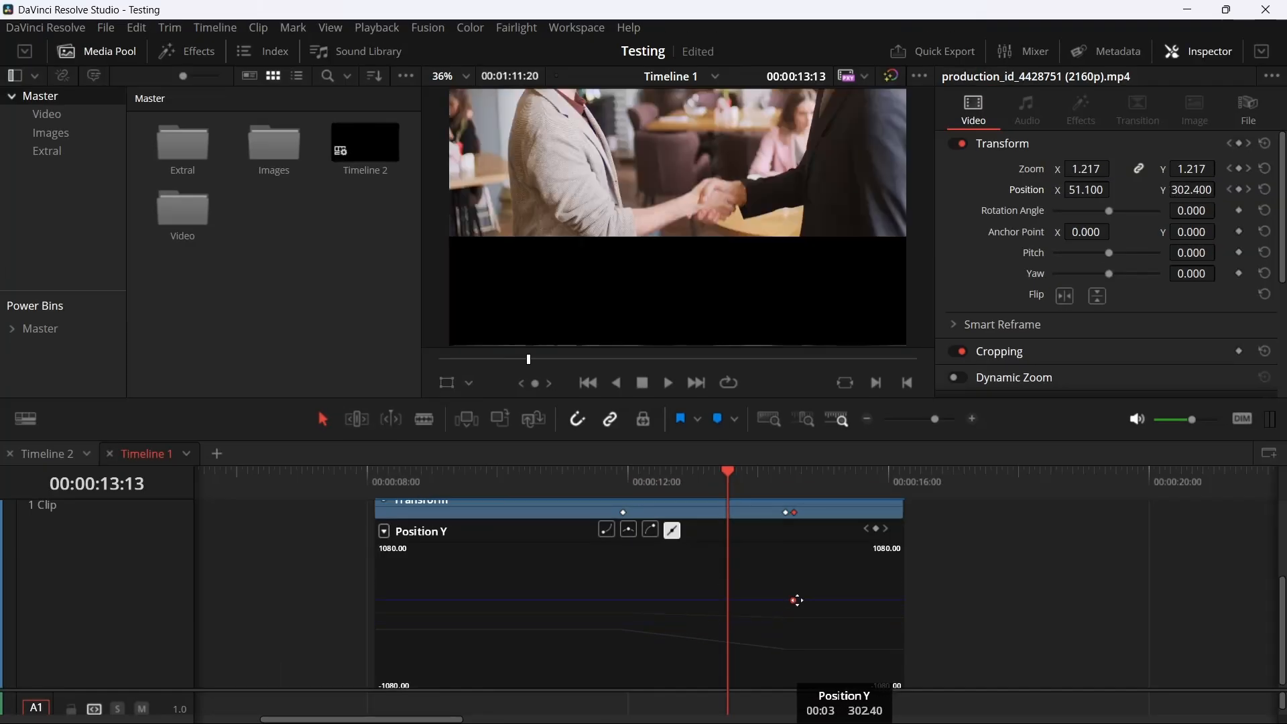
Undo the Position Y value change, move its second keyframe to about 00:00:13:13, and set the playhead to 00:00:14:03
drag(796, 600, 788, 581)
key(ctrl+z)
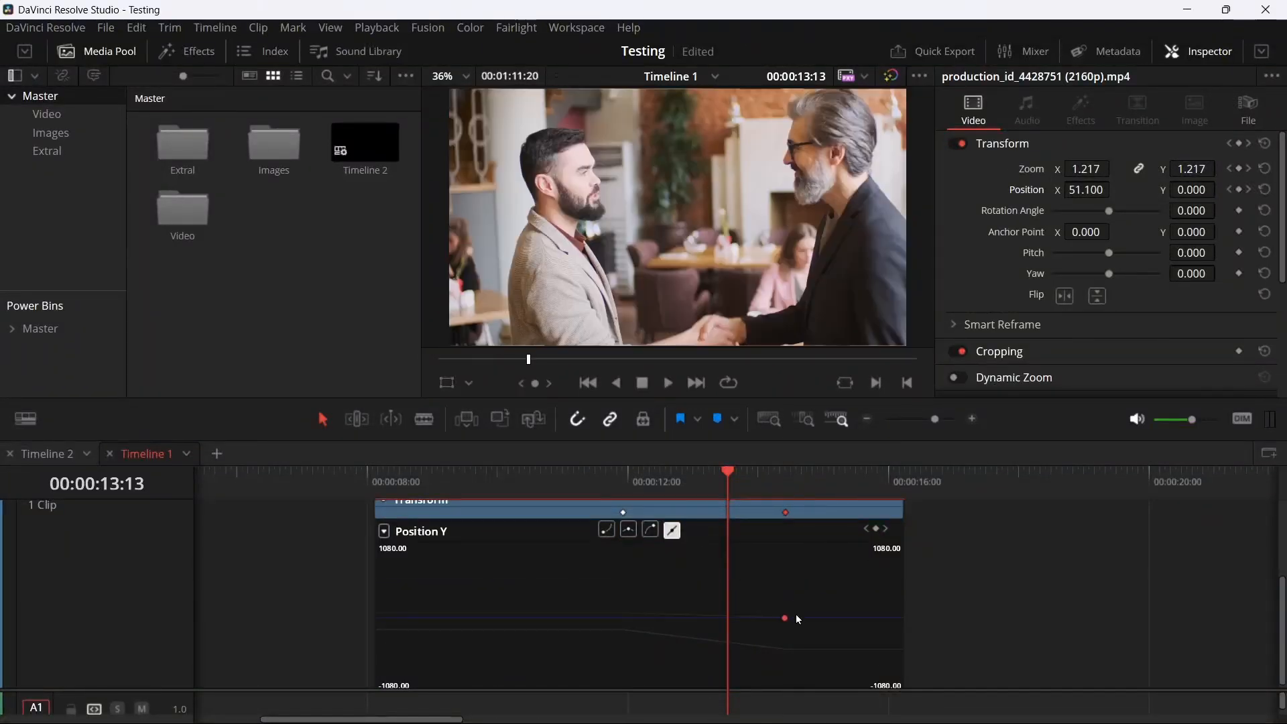
drag(786, 617, 728, 617)
click(766, 476)
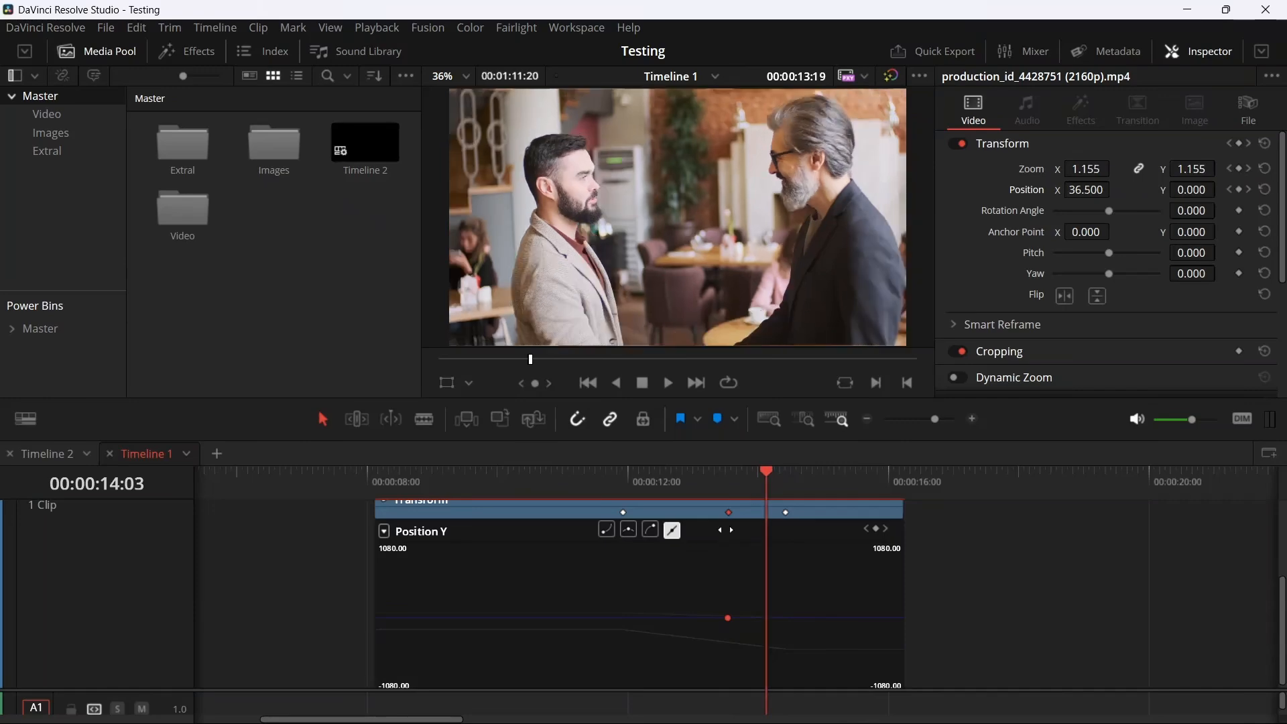
scroll(737, 569, up, 3)
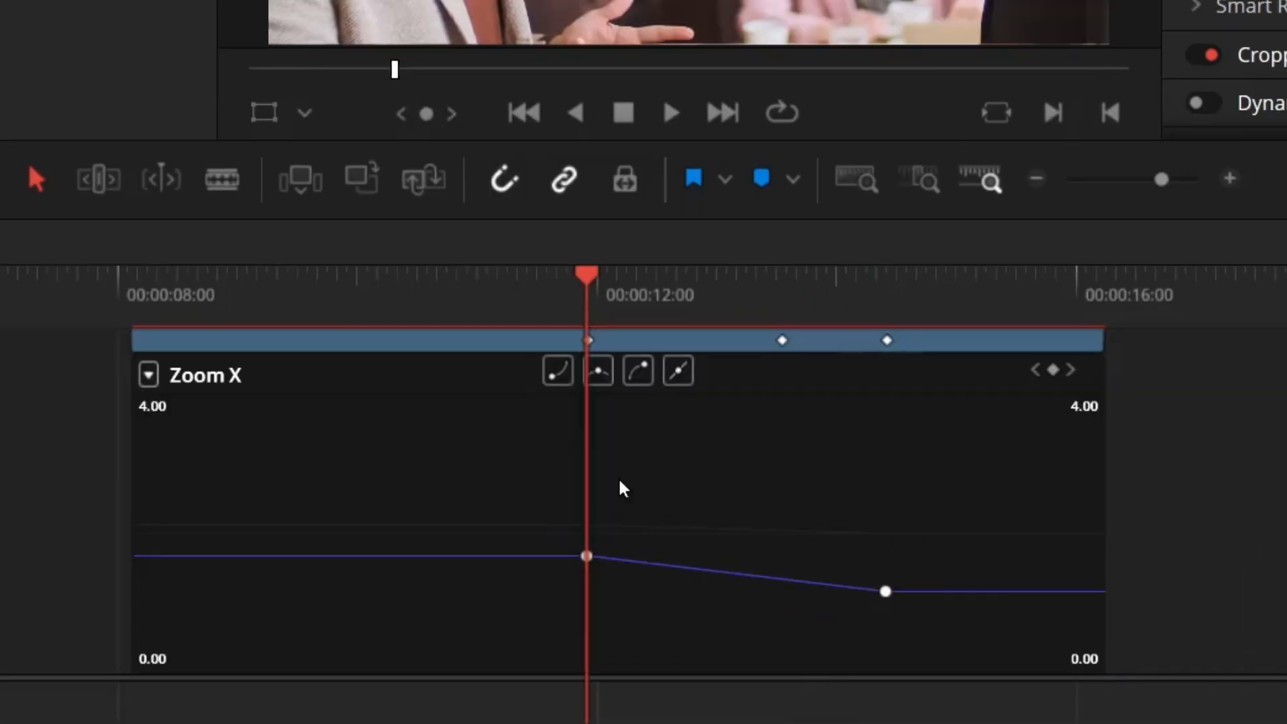
Show the Zoom X curve and try one-sided easing on its keyframes, starting with the first keyframe's outgoing side
drag(535, 507, 671, 615)
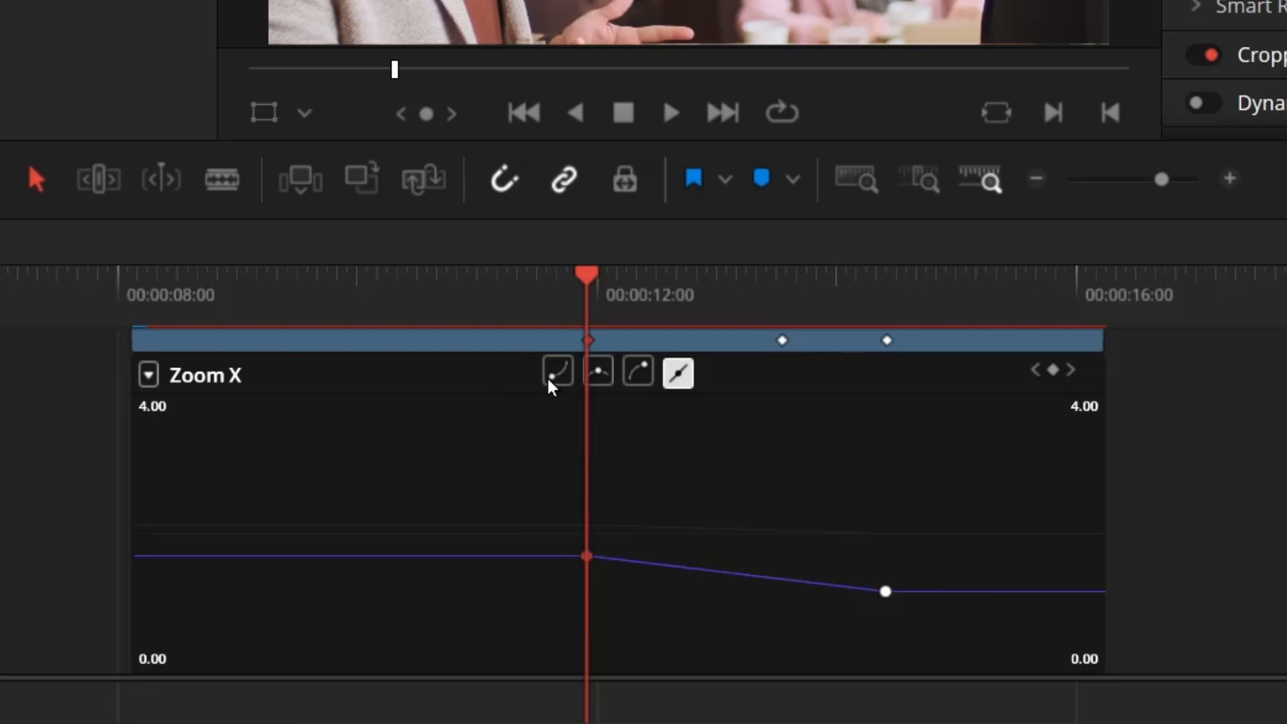
click(553, 376)
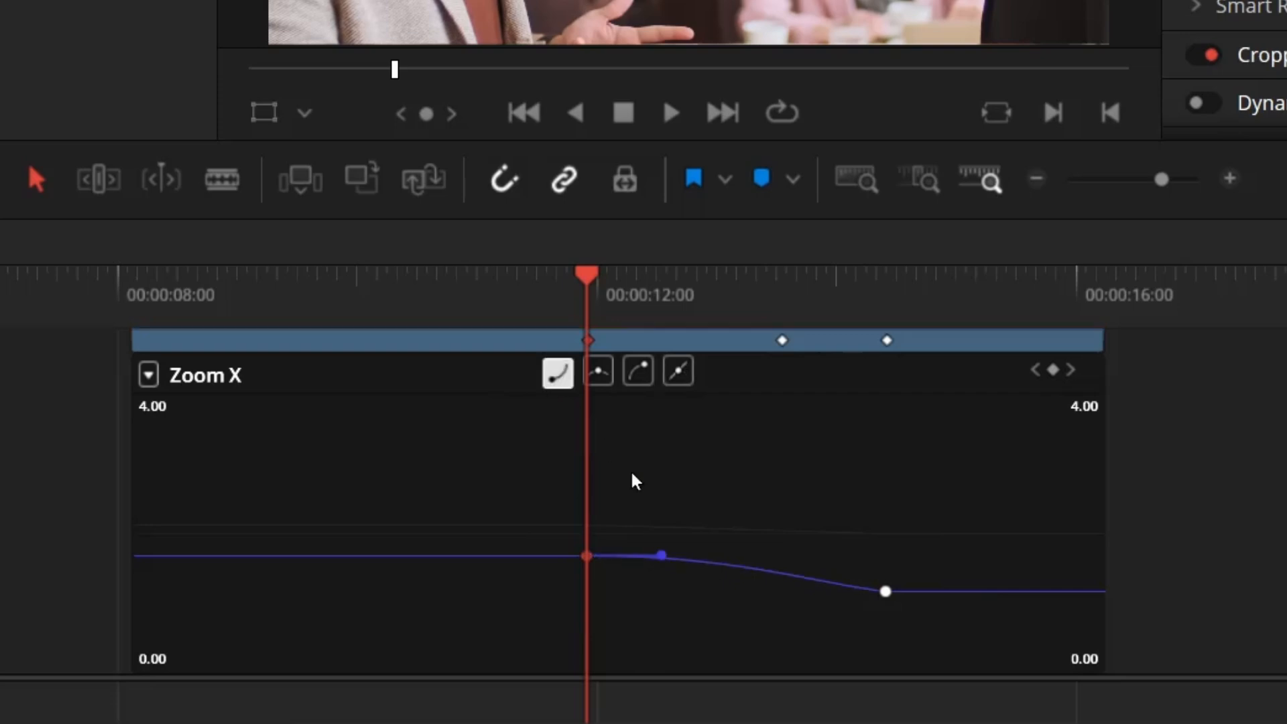
click(637, 370)
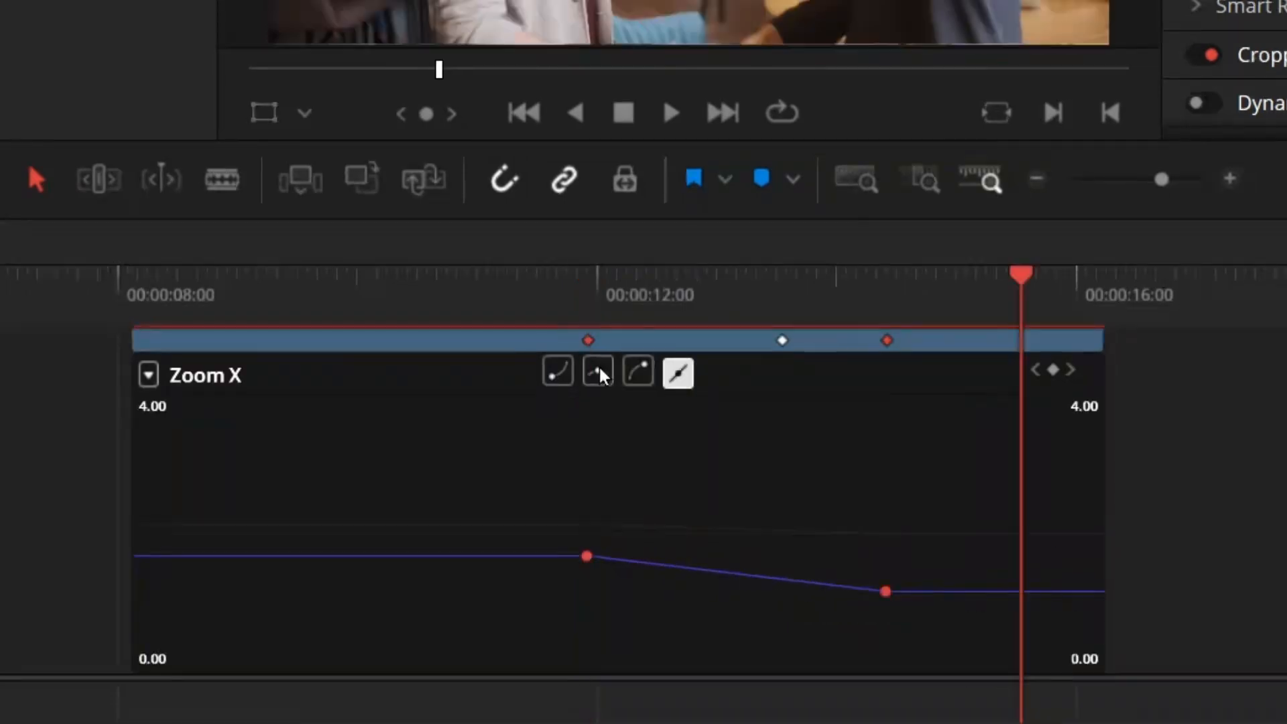
Try smooth easing and a curve handle adjustment on the Zoom X keyframes, and return both keyframes to linear
click(598, 372)
click(658, 554)
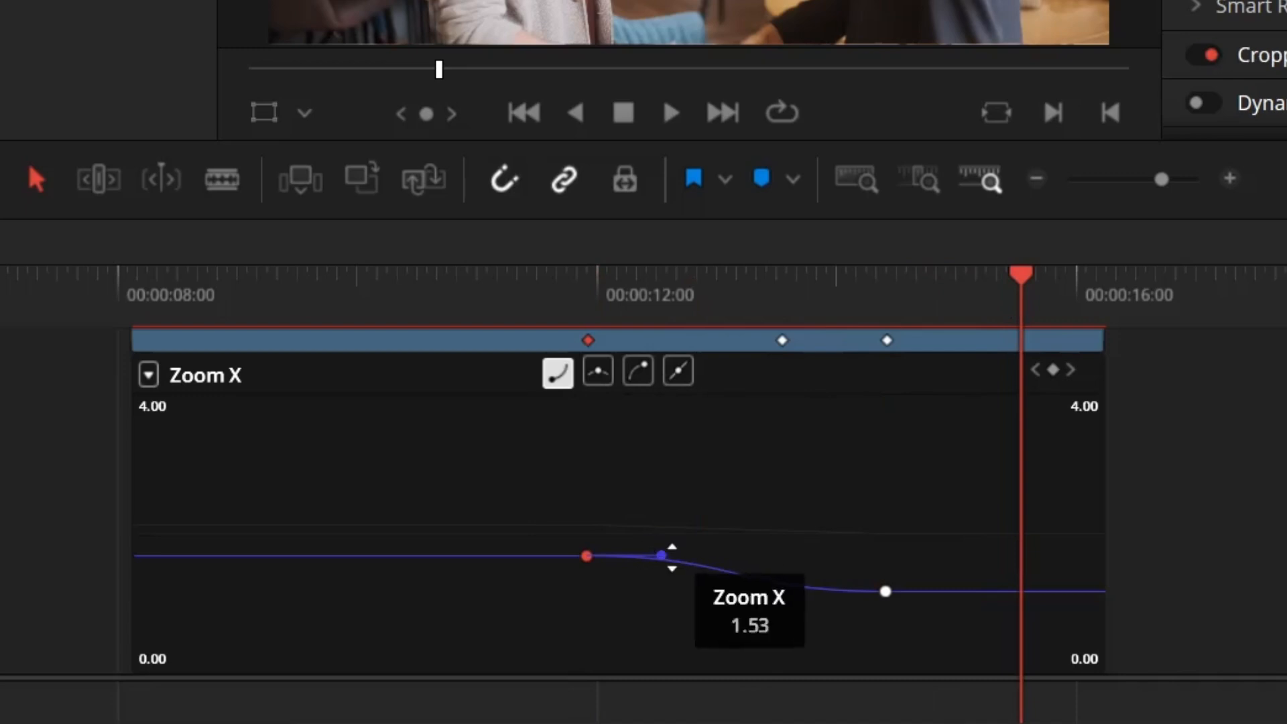
drag(661, 556, 678, 509)
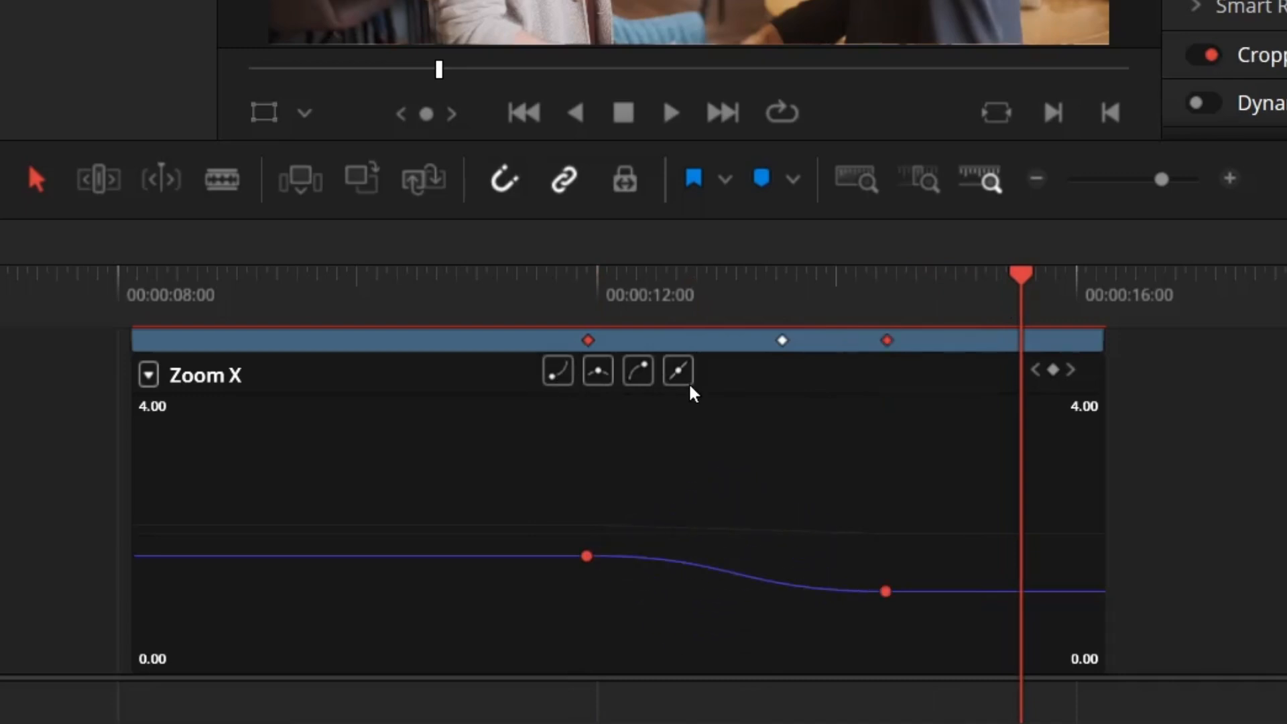
click(675, 375)
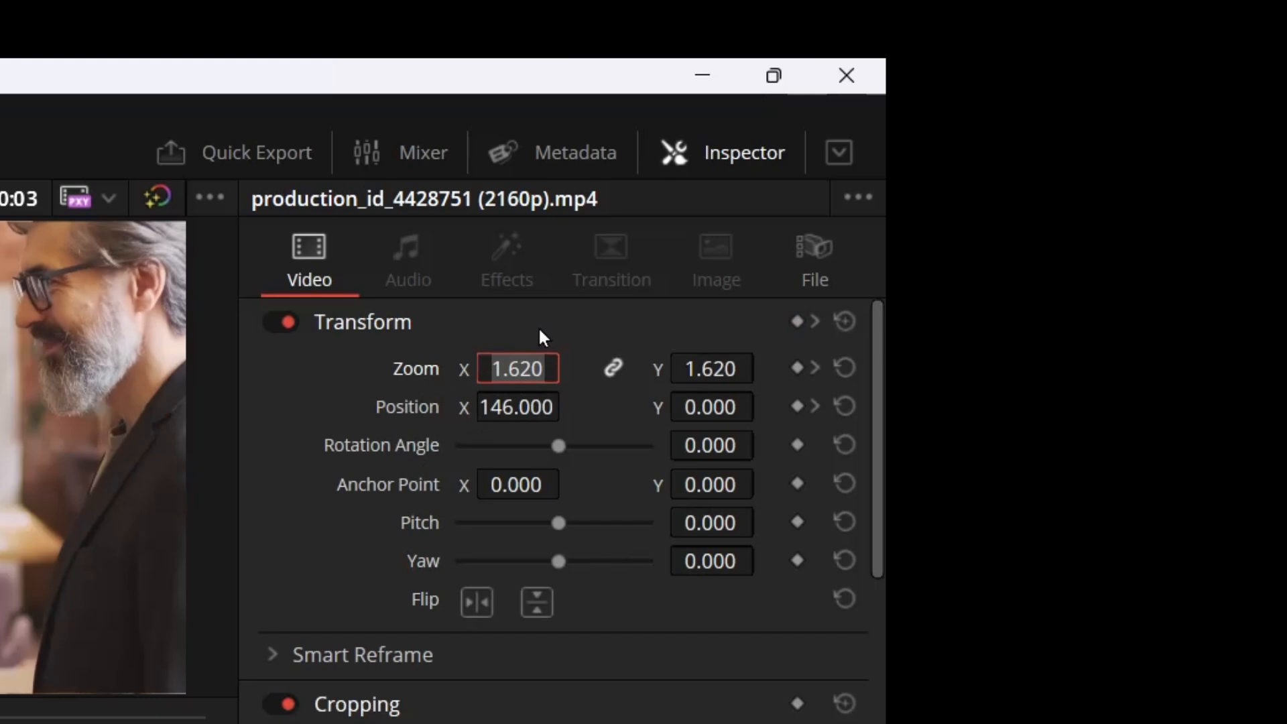
Expand the clip's Transform settings and play back the animation
click(540, 329)
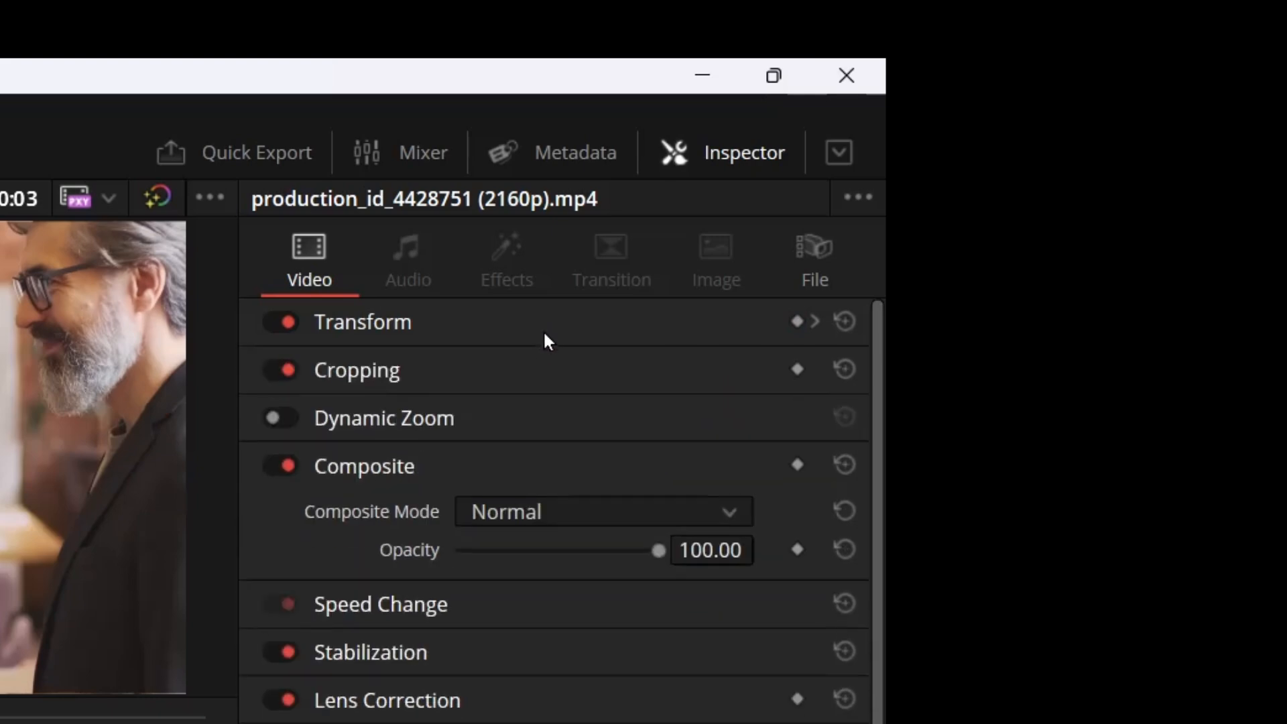
click(540, 331)
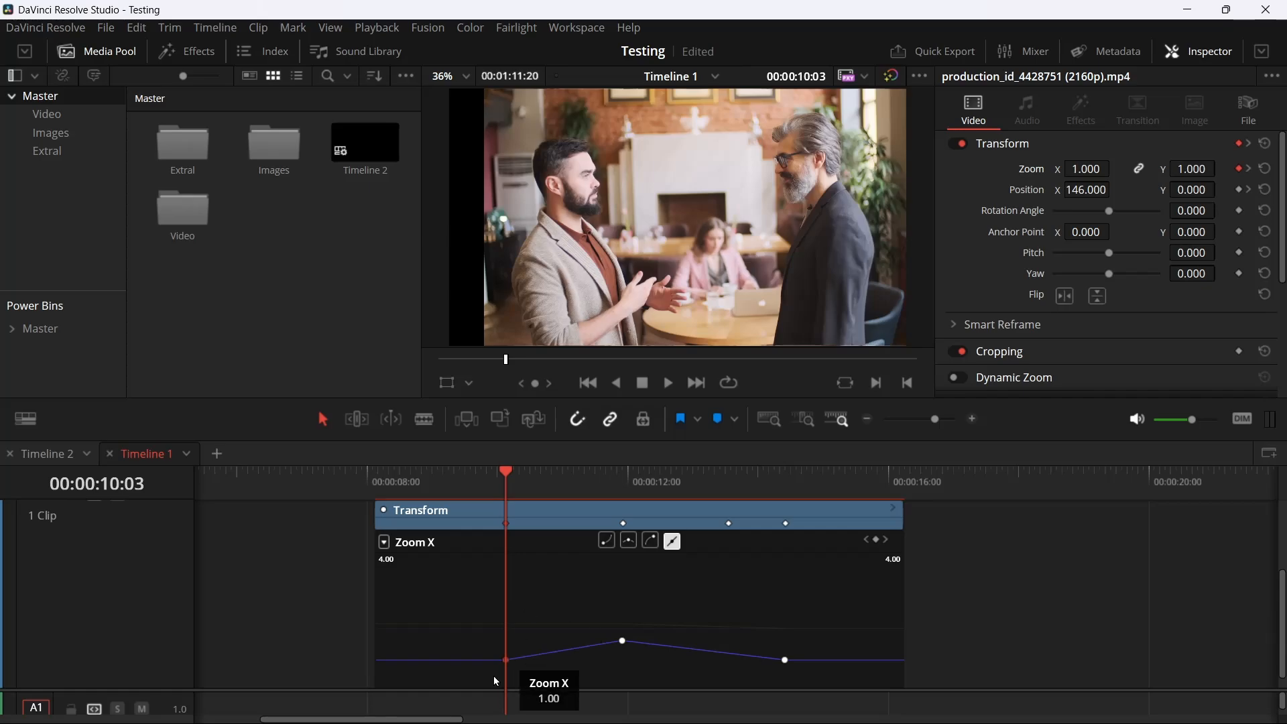
key(space)
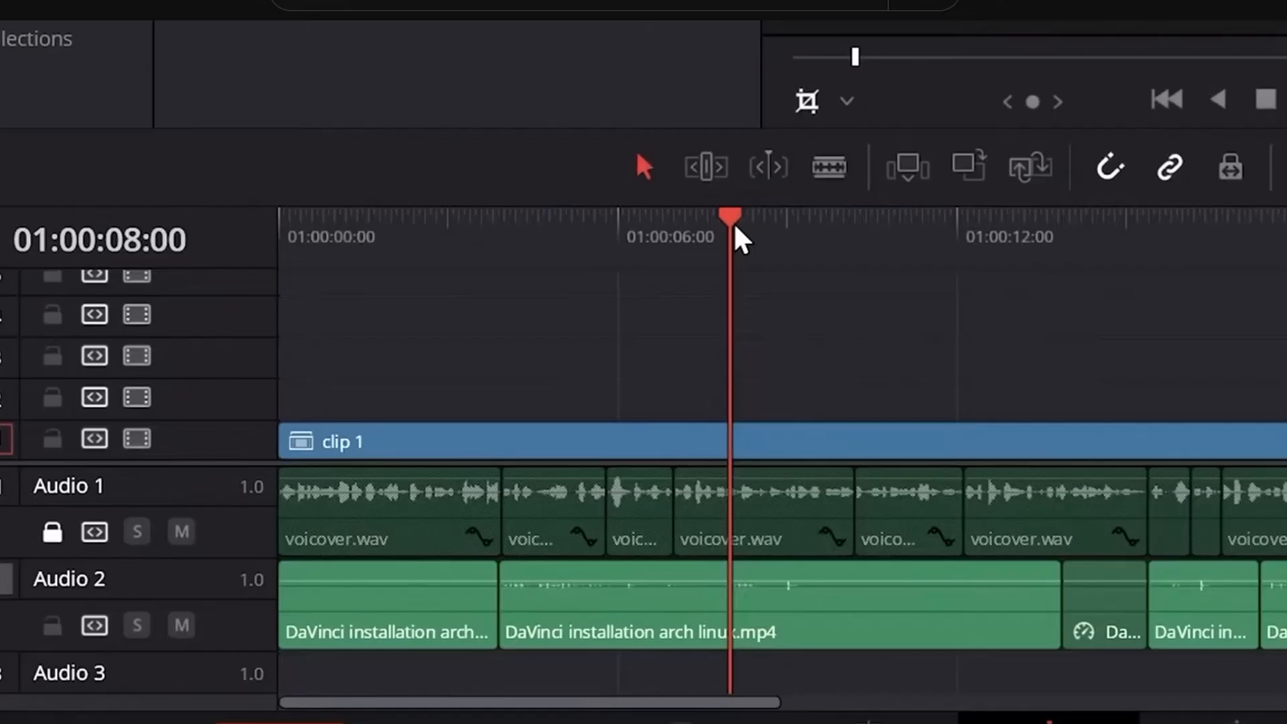
drag(738, 230, 652, 422)
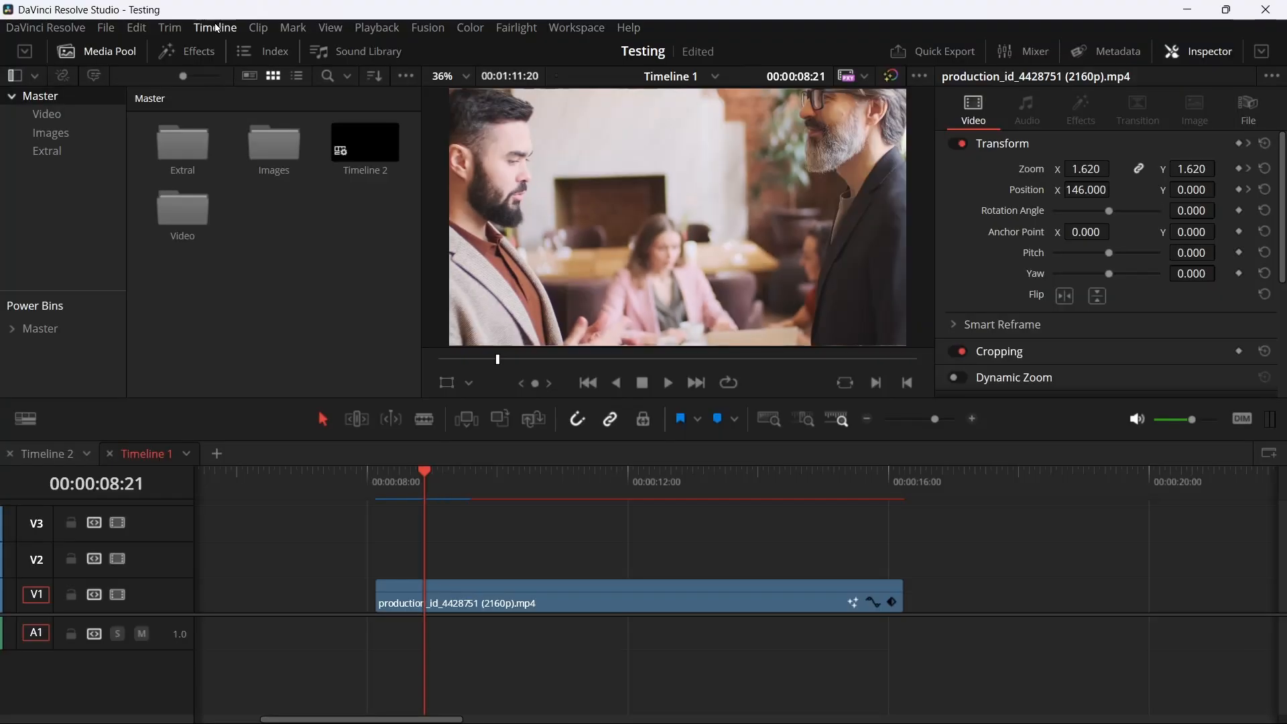
Turn on Selection Follows Playhead and test it by moving the playhead over the clip at 00:00:10:04 and back towards its start
click(215, 27)
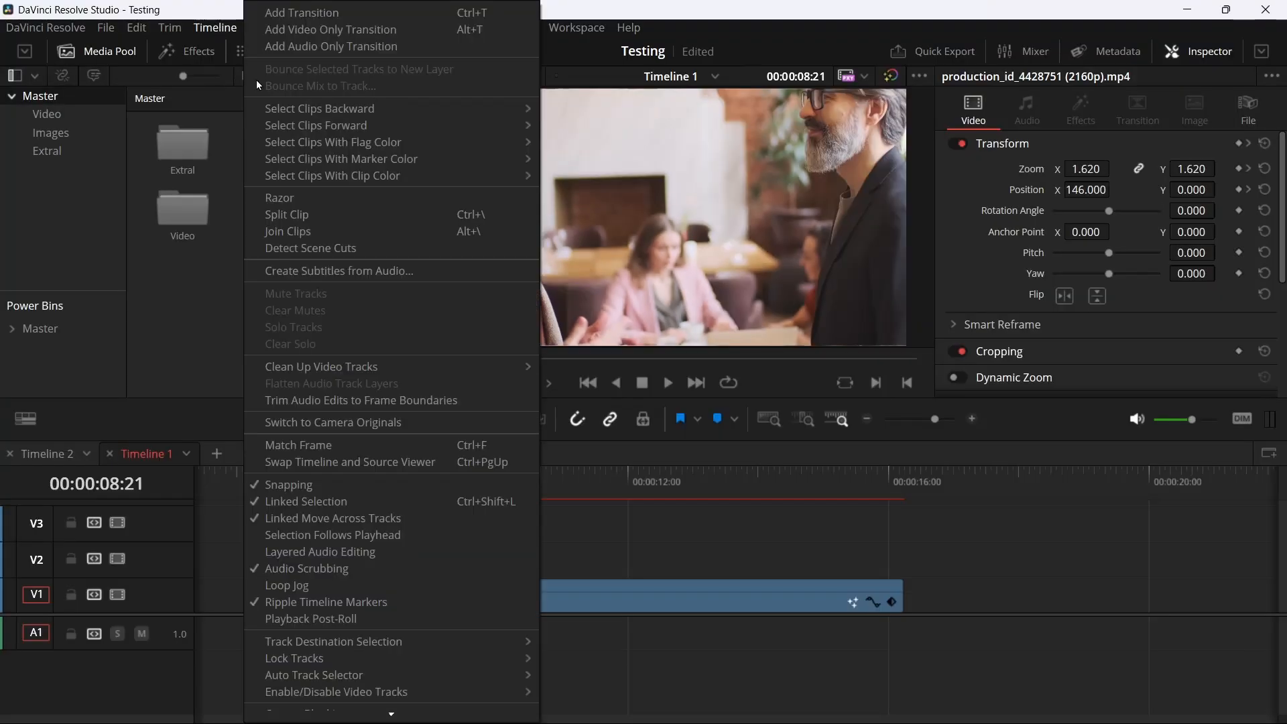
click(319, 536)
click(509, 475)
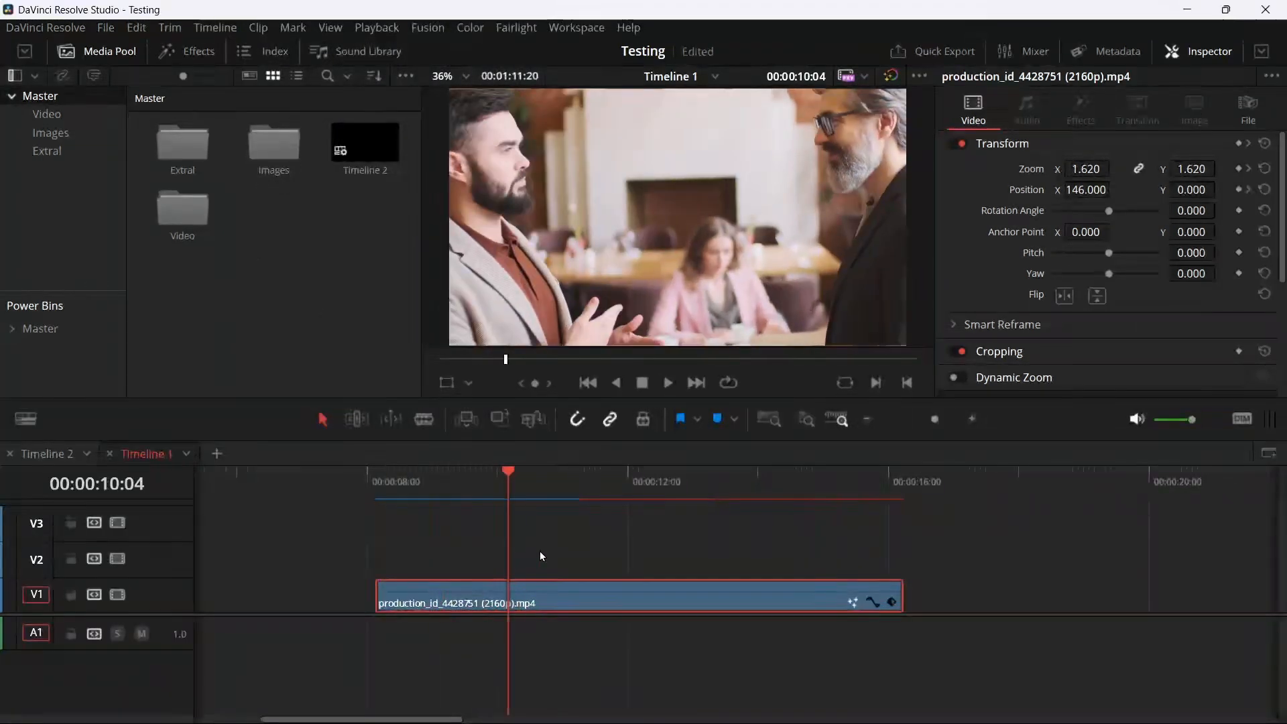
click(418, 472)
Stack staggered copies of the clip on V2, V3 and V4, move the playhead to 00:00:09:15 and clear the selection
drag(547, 613, 611, 520)
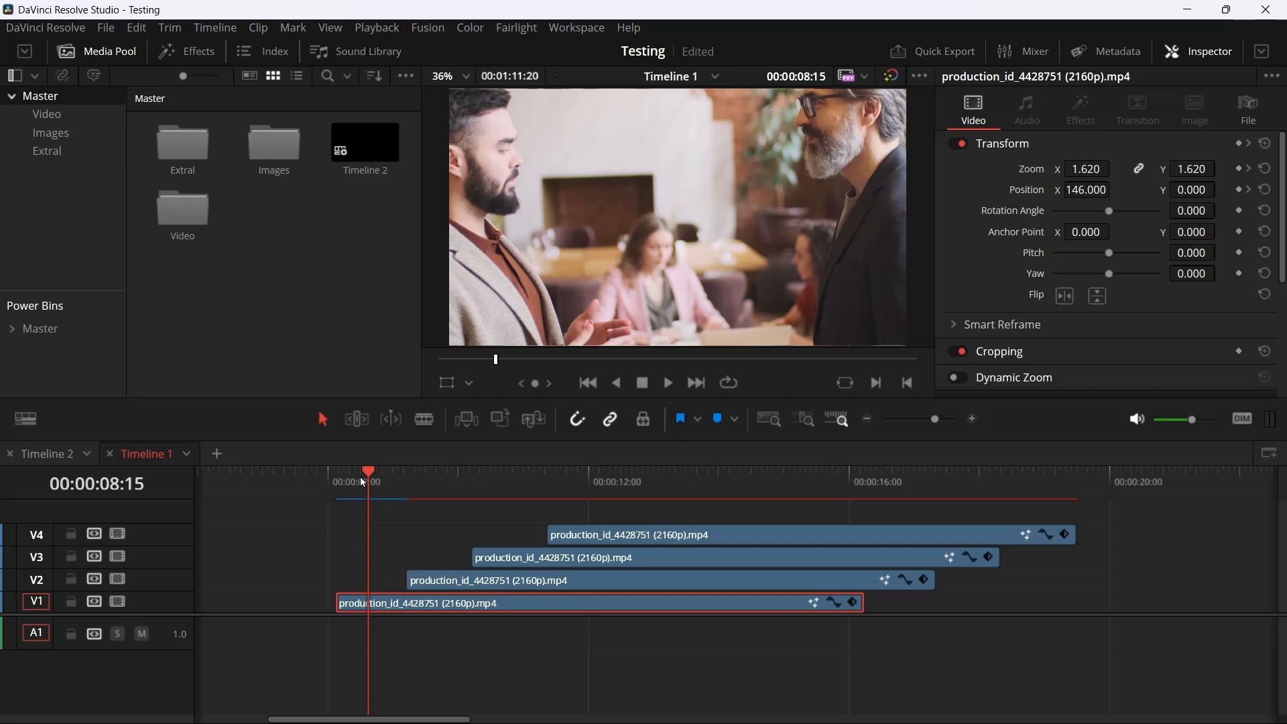
drag(360, 478, 434, 480)
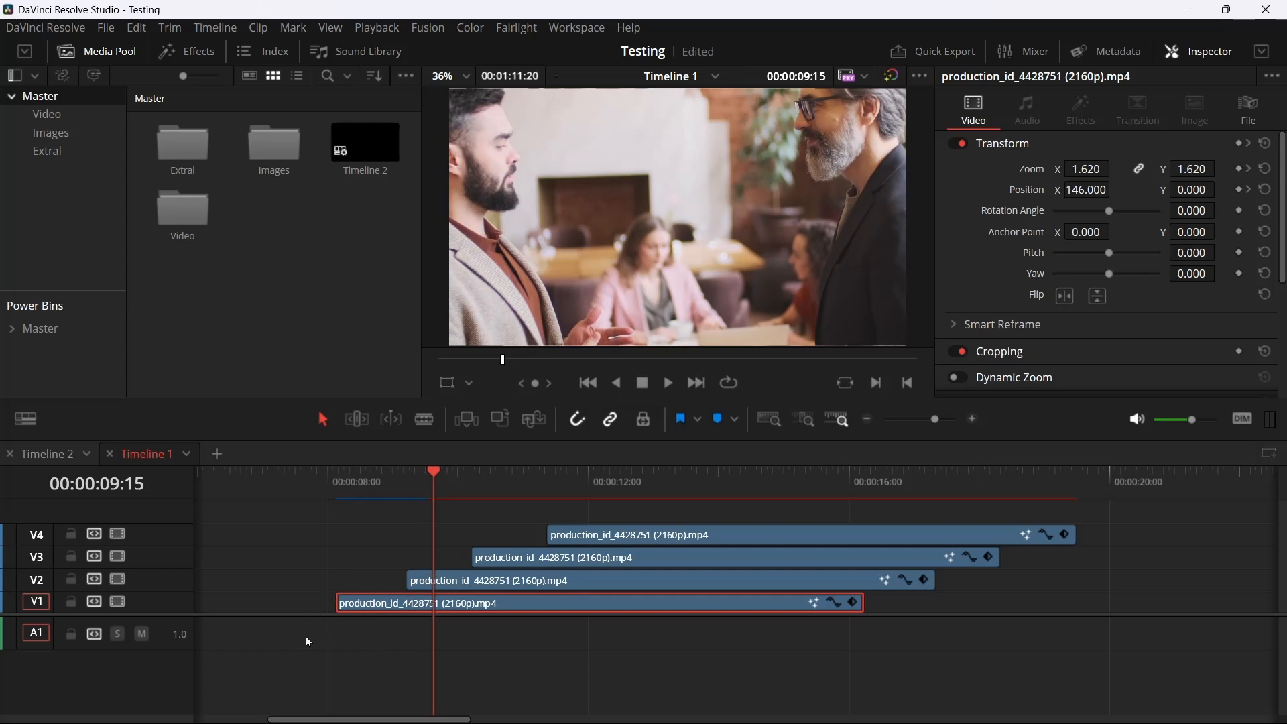
click(252, 557)
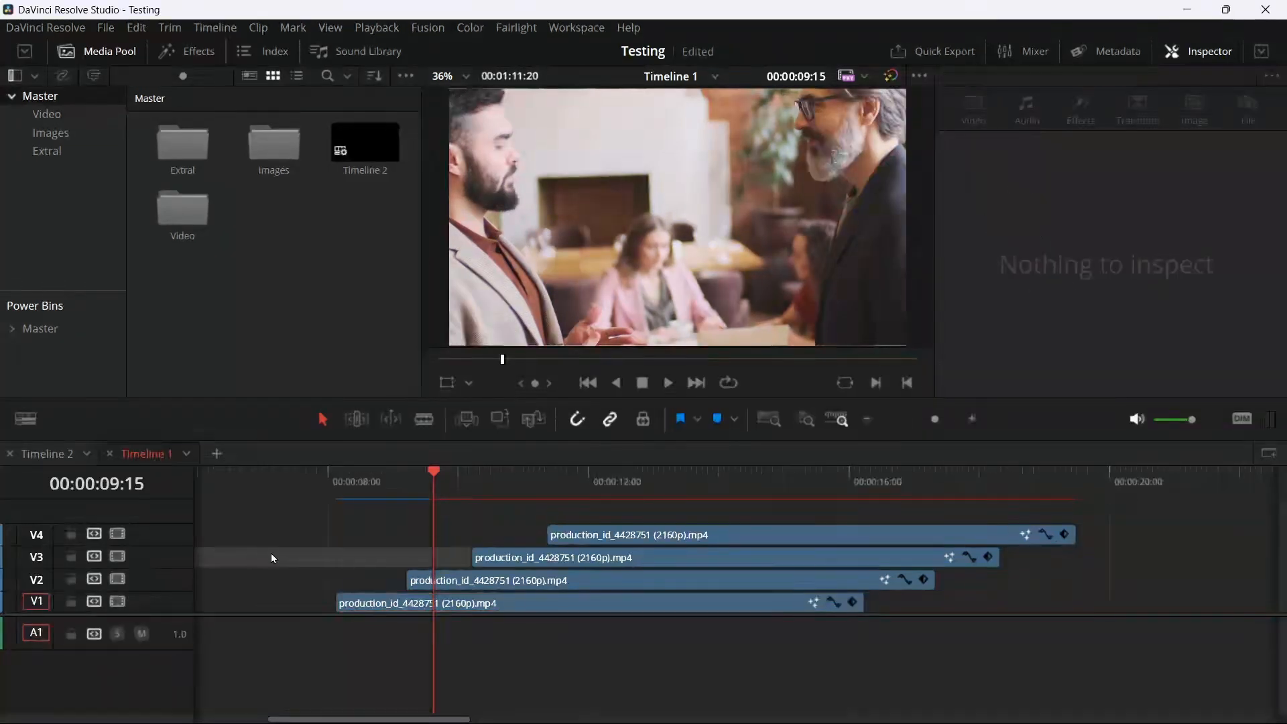
Scrub the playhead across the stacked clips to about 00:00:12:09 and make the video tracks taller
click(440, 476)
drag(440, 477, 645, 590)
scroll(644, 590, up, 4)
scroll(596, 557, down, 2)
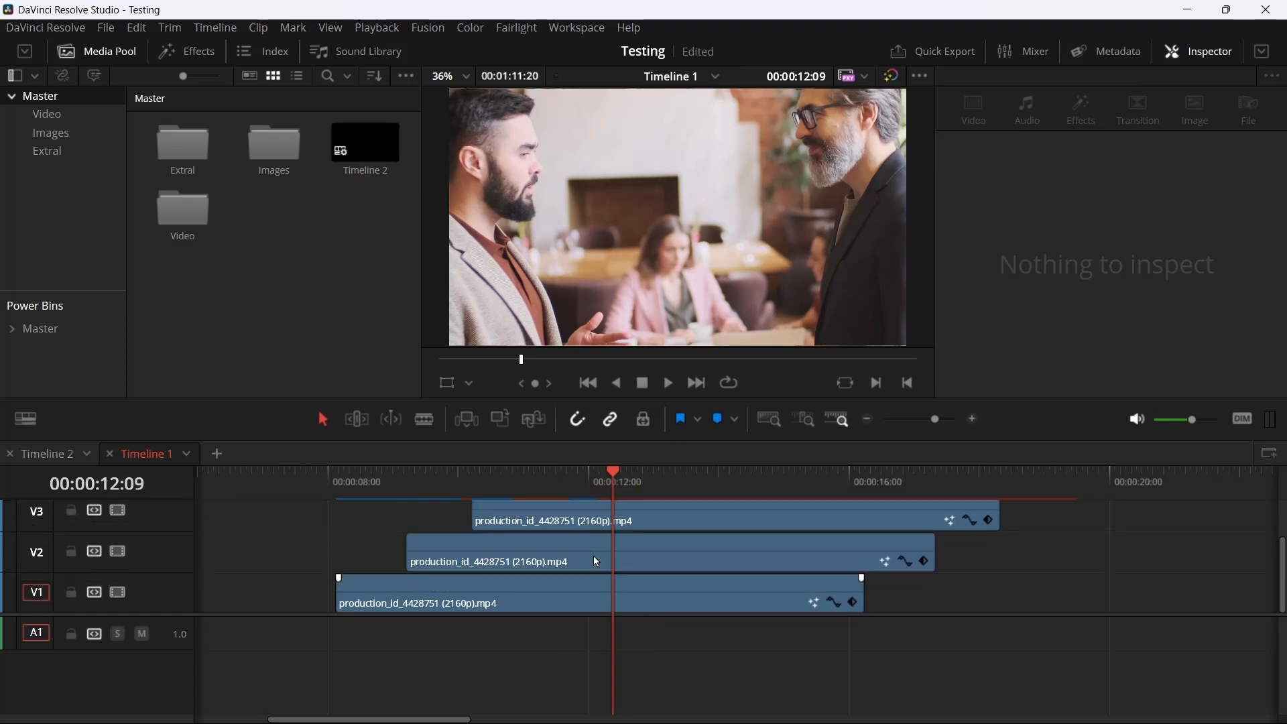
drag(433, 489, 674, 486)
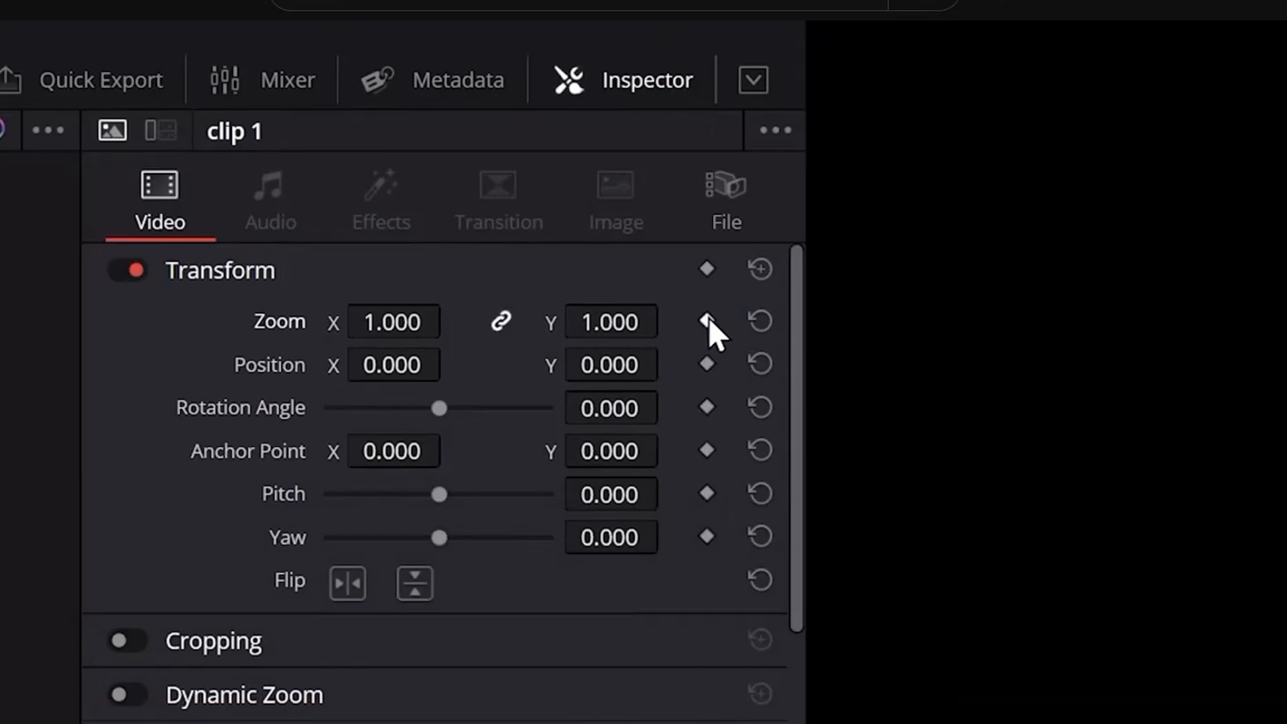
Add a Zoom keyframe to clip 1 and step the playhead forward three frames
click(707, 322)
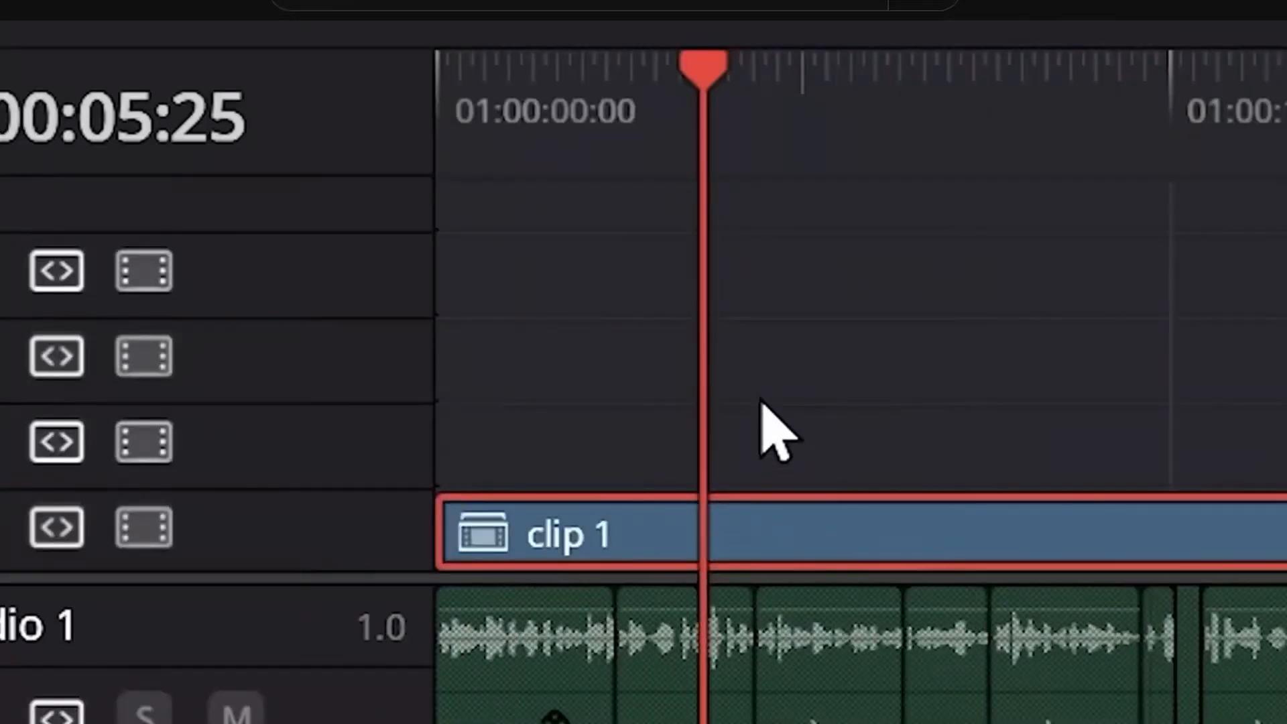
key(Right)
key(Right)
key(Right)
key(Right)
key(Right)
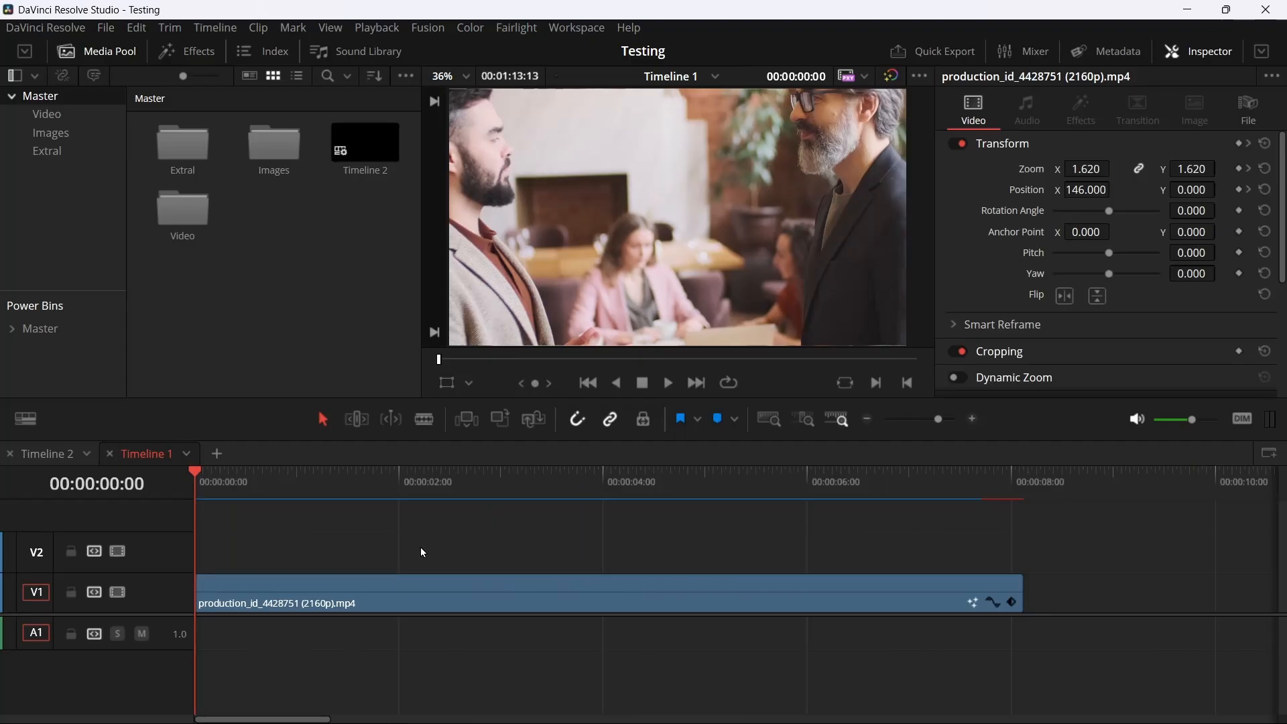
Advance the playhead 5 frames from the timeline start with a relative timecode entry of +5
key(plus)
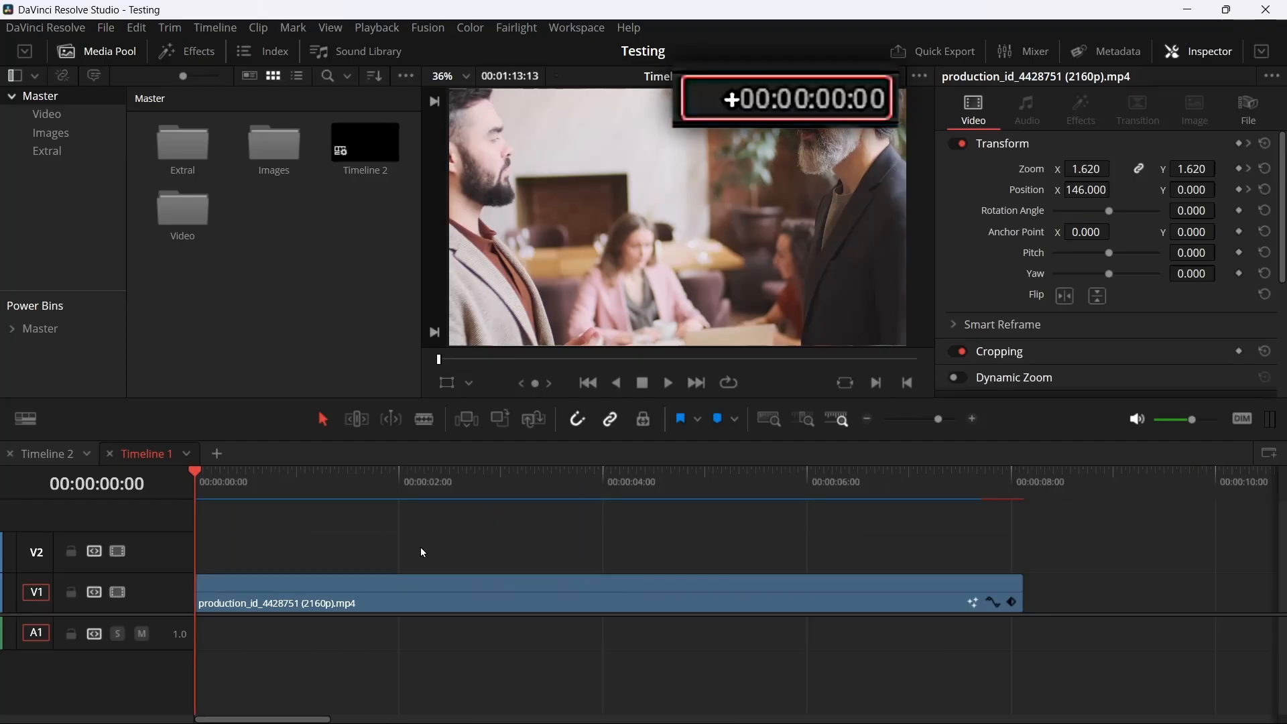
text(5)
key(Return)
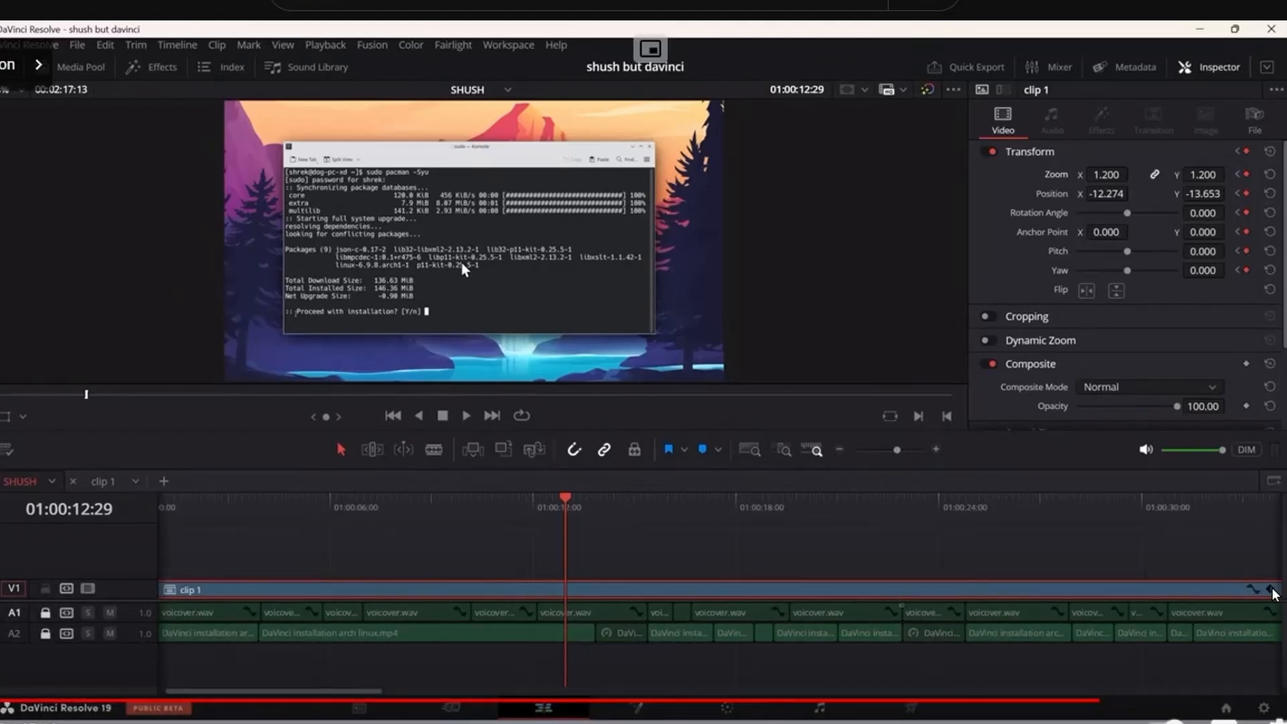
key(alt+Tab)
key(alt+Tab)
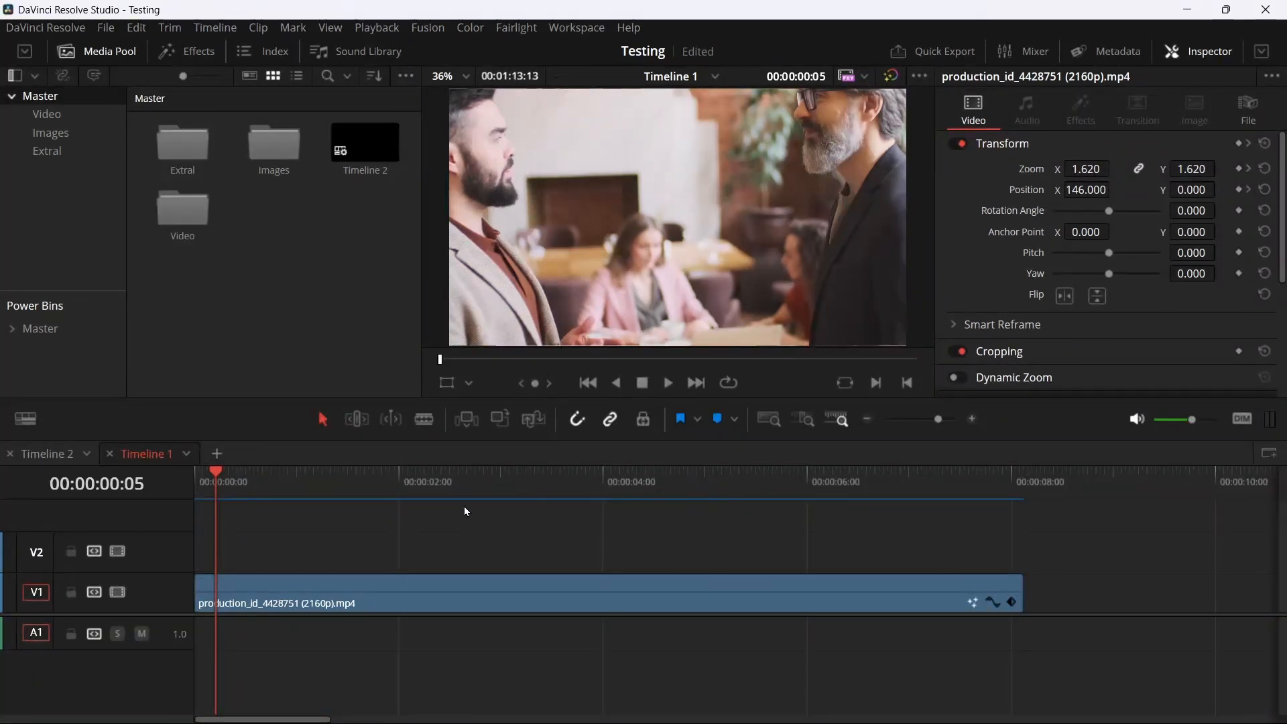
Add the LetMeGuide generator from the LetMeXplain category to V2 at the start of the timeline
click(181, 51)
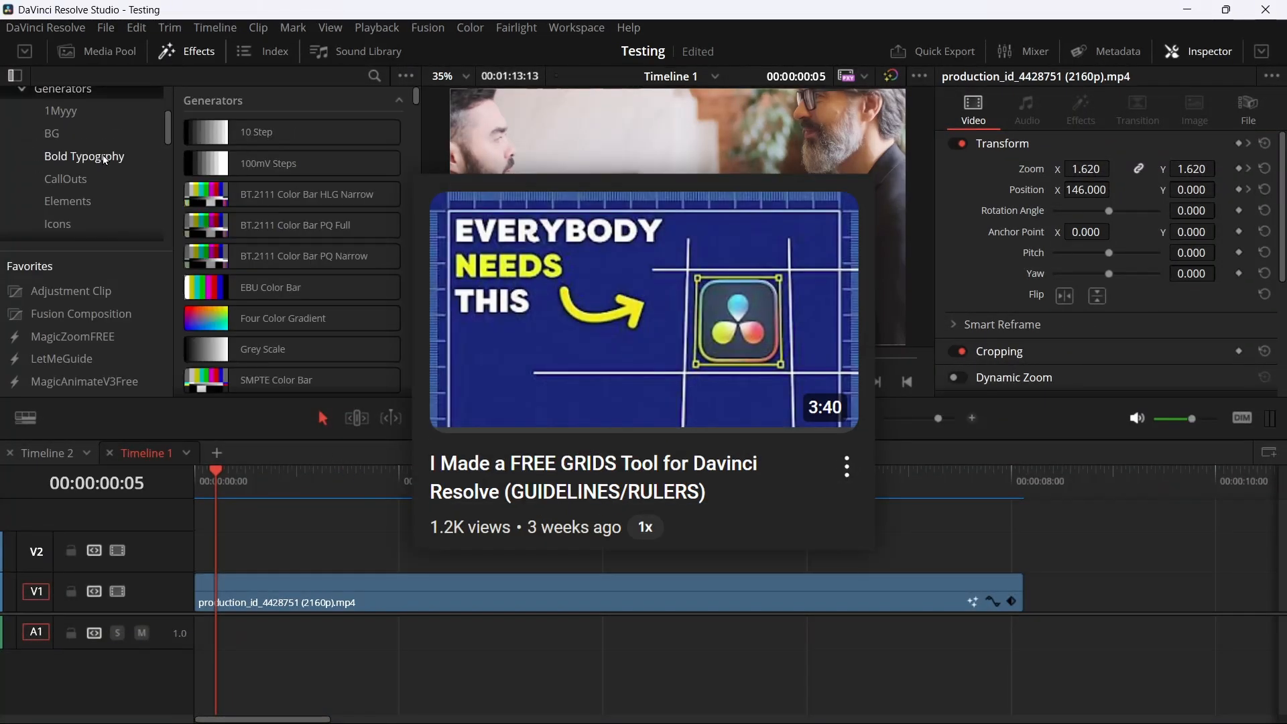
scroll(103, 159, down, 3)
click(81, 171)
drag(288, 132, 204, 558)
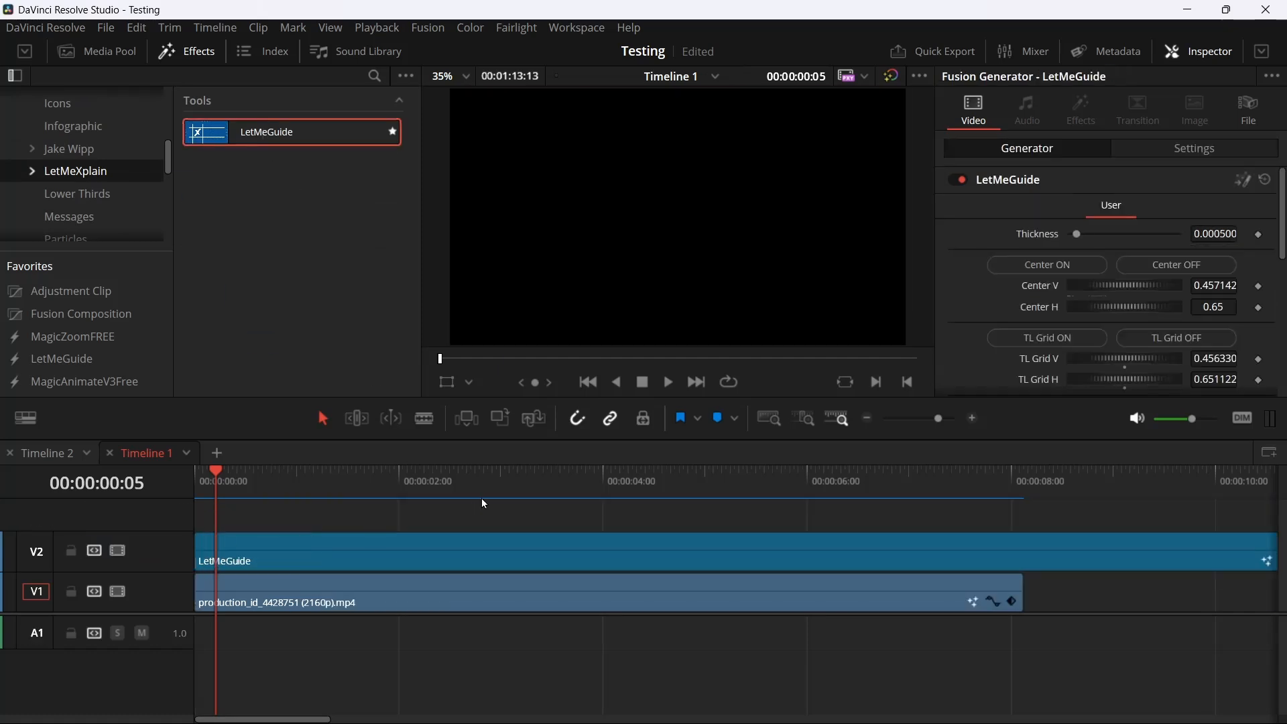
Switch the viewer to Fusion Overlay and shift LetMeGuide's vertical center guide slightly to the right in the viewer
click(469, 383)
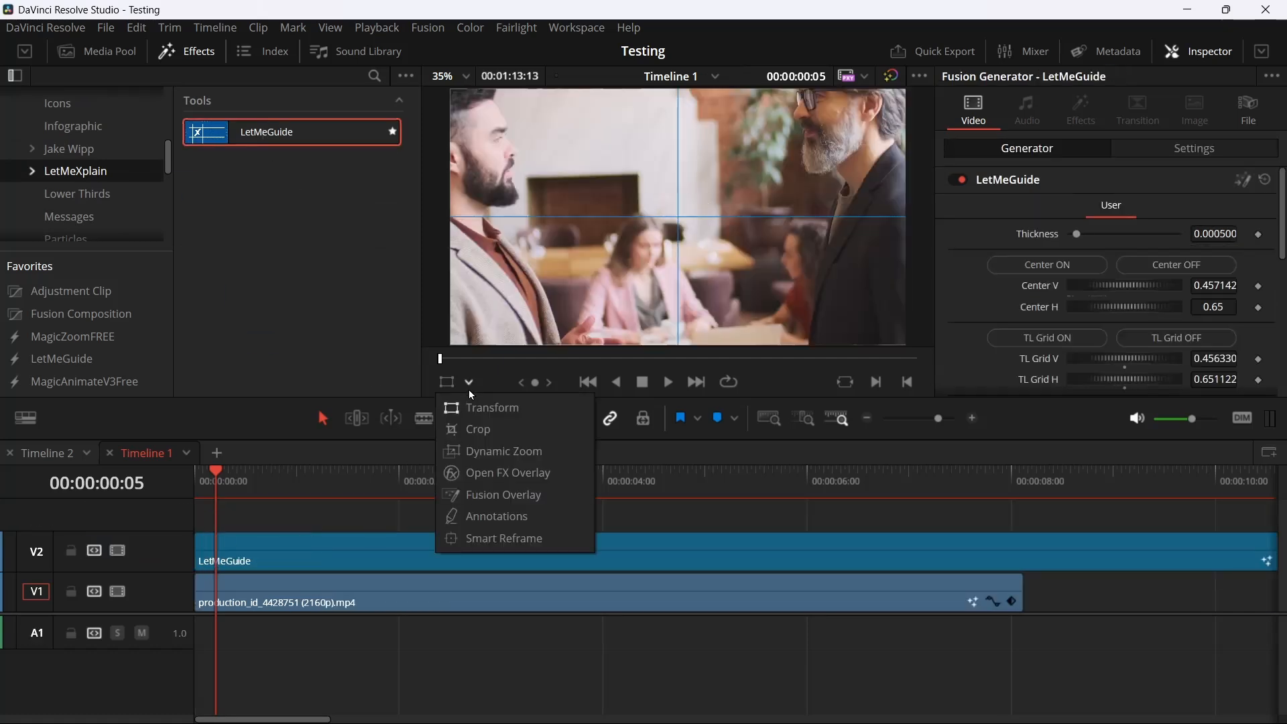
click(505, 499)
drag(686, 104, 711, 107)
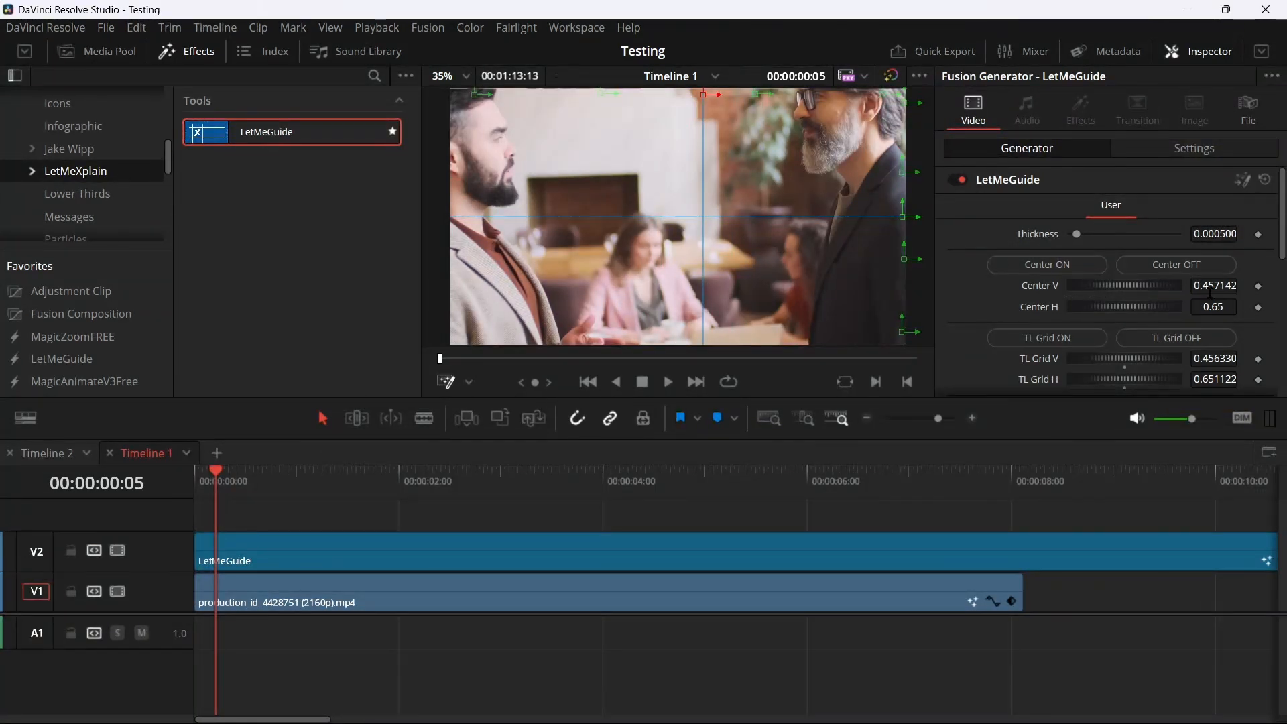
Set LetMeGuide's Center V to about 0.344 and turn on its TL and DR grid guides and TL Safe guide
drag(1212, 287, 1137, 288)
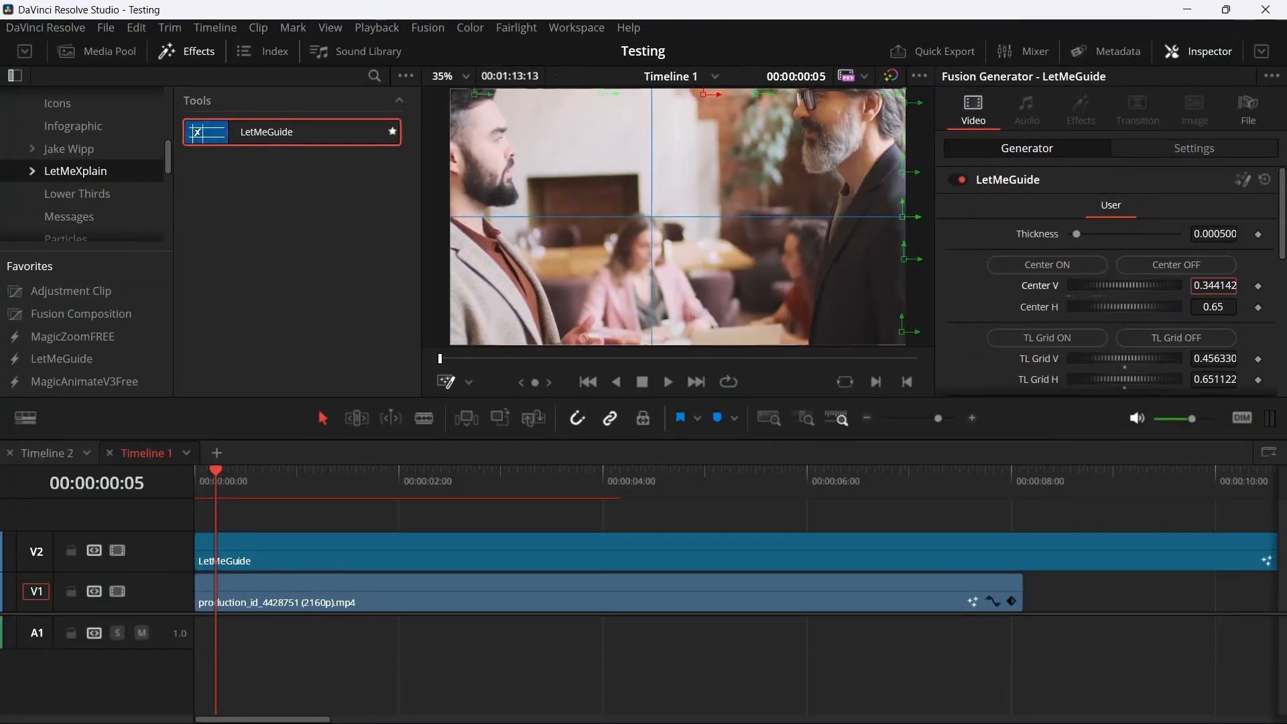
scroll(1057, 339, down, 5)
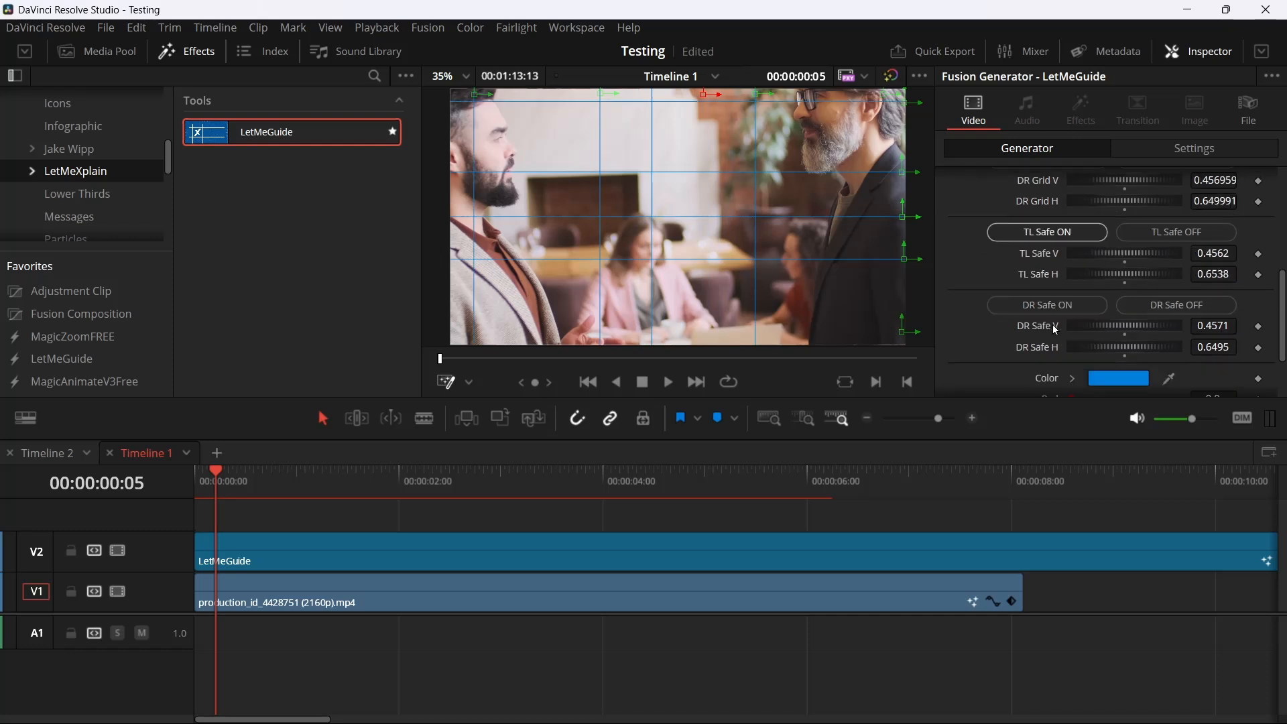
scroll(1144, 259, up, 5)
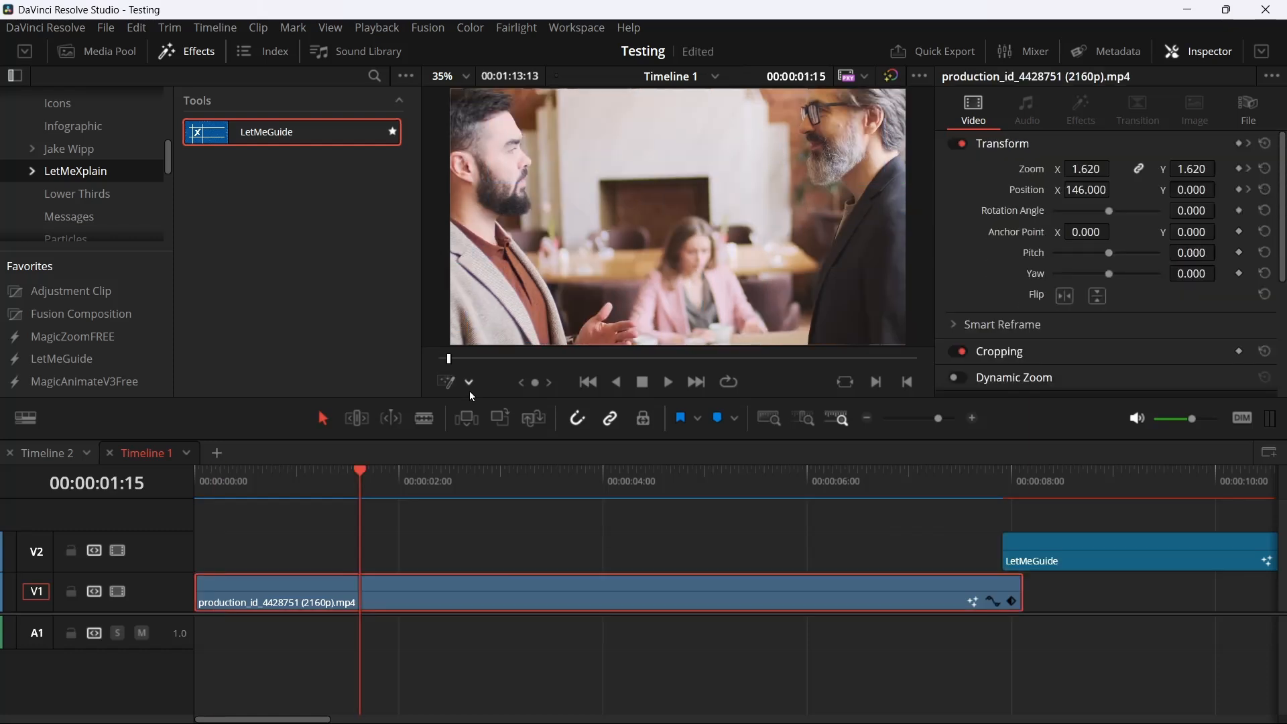
Switch the viewer to Annotations at 00:00:01:15 and draw two overlapping red rectangles extending beyond the video frame
click(469, 383)
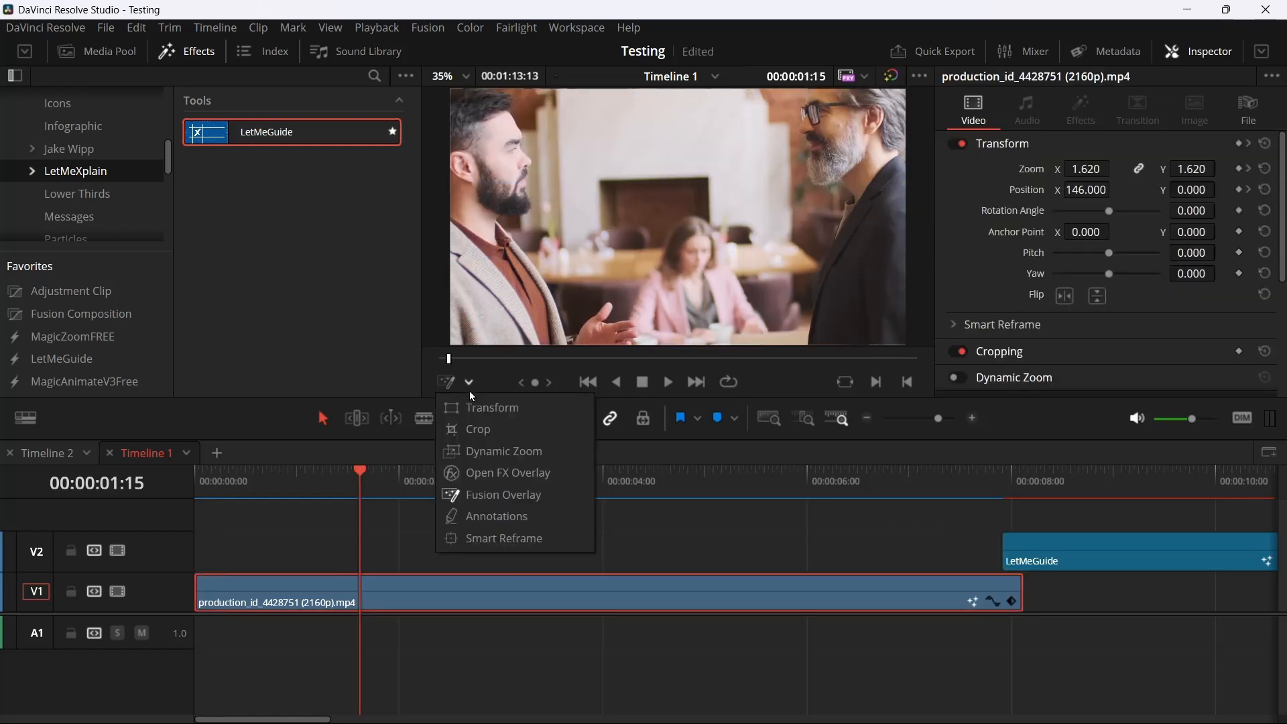
click(520, 516)
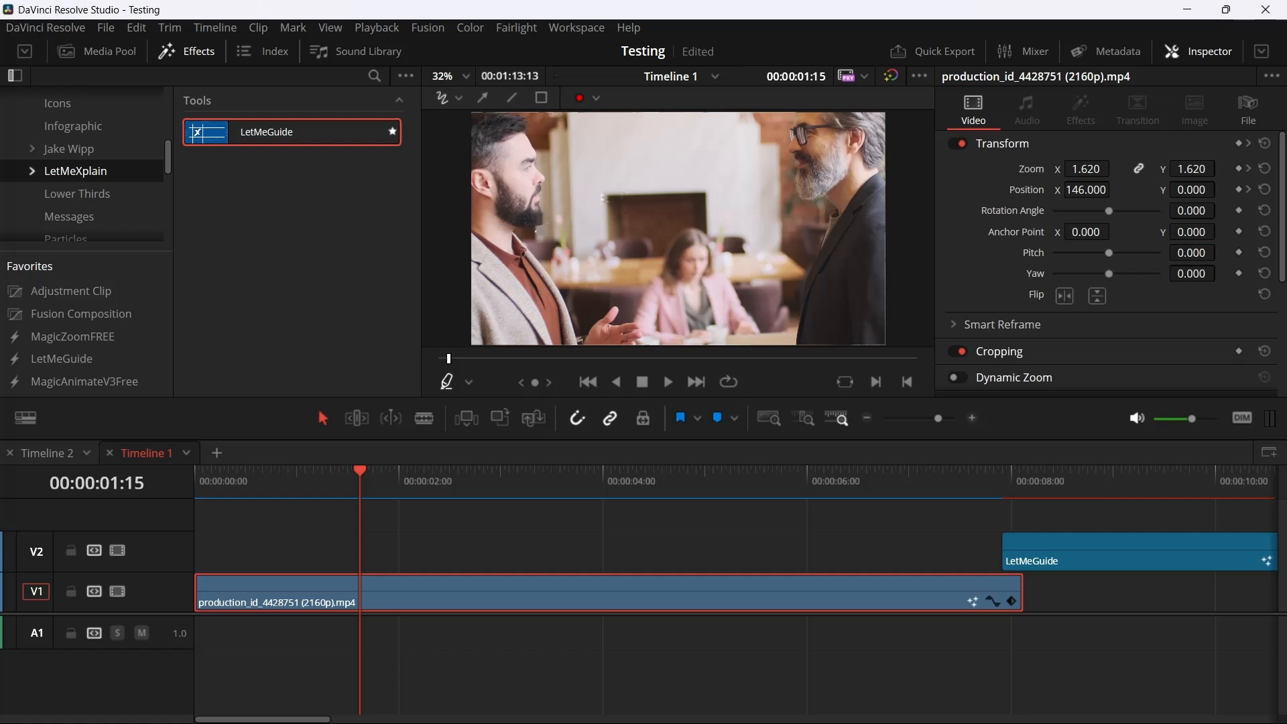
drag(651, 142, 668, 228)
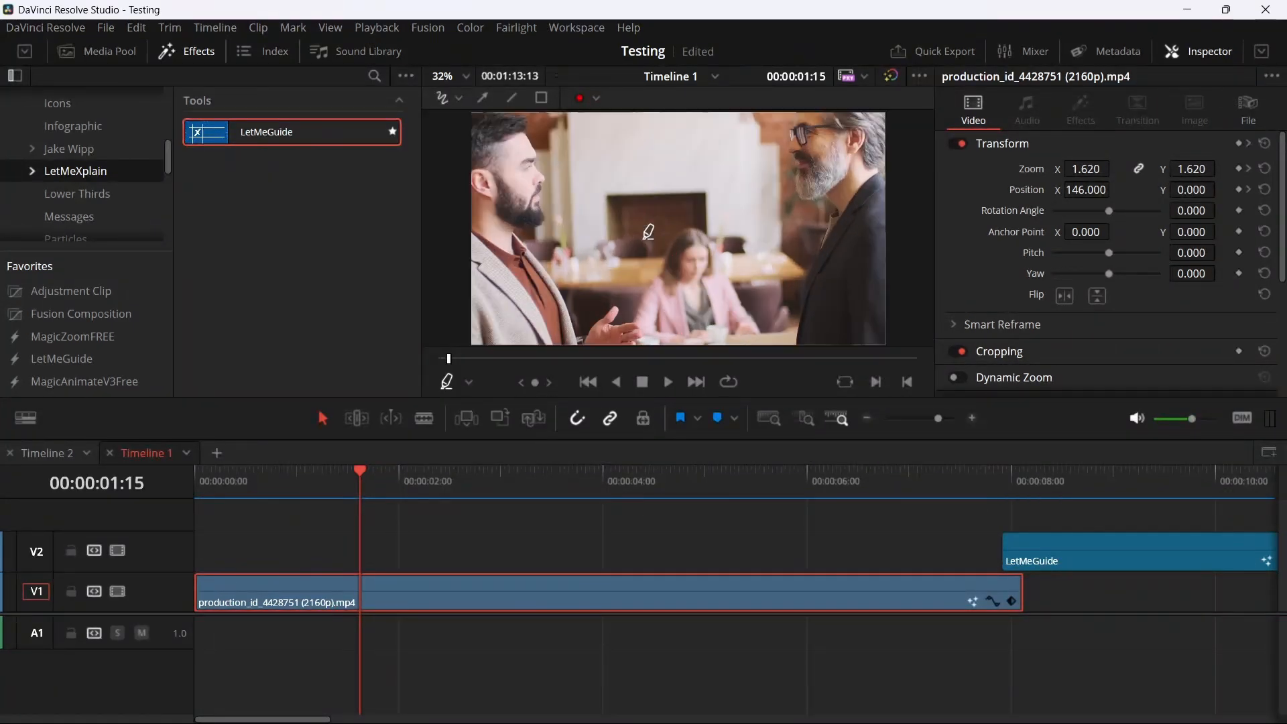
scroll(657, 268, down, 4)
mouse_move(667, 150)
mouse_down()
mouse_move(722, 295)
mouse_move(809, 343)
mouse_move(811, 308)
mouse_up()
drag(582, 240, 863, 333)
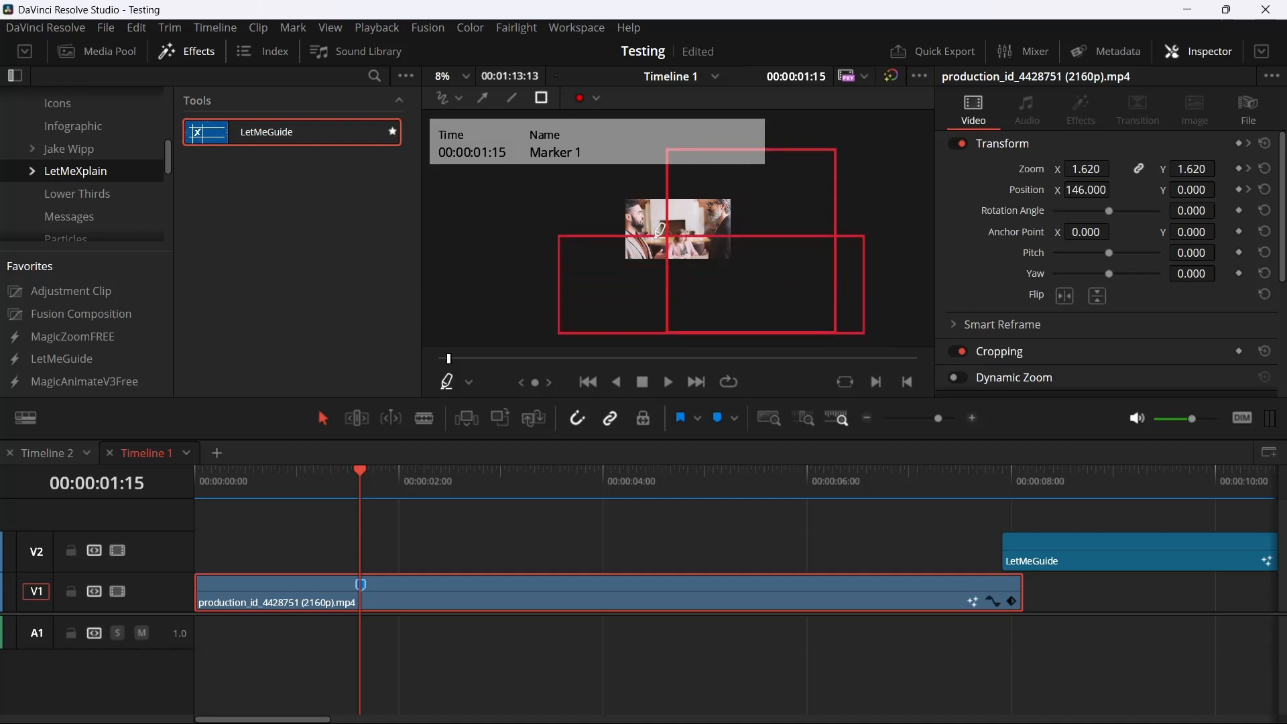
scroll(660, 235, up, 4)
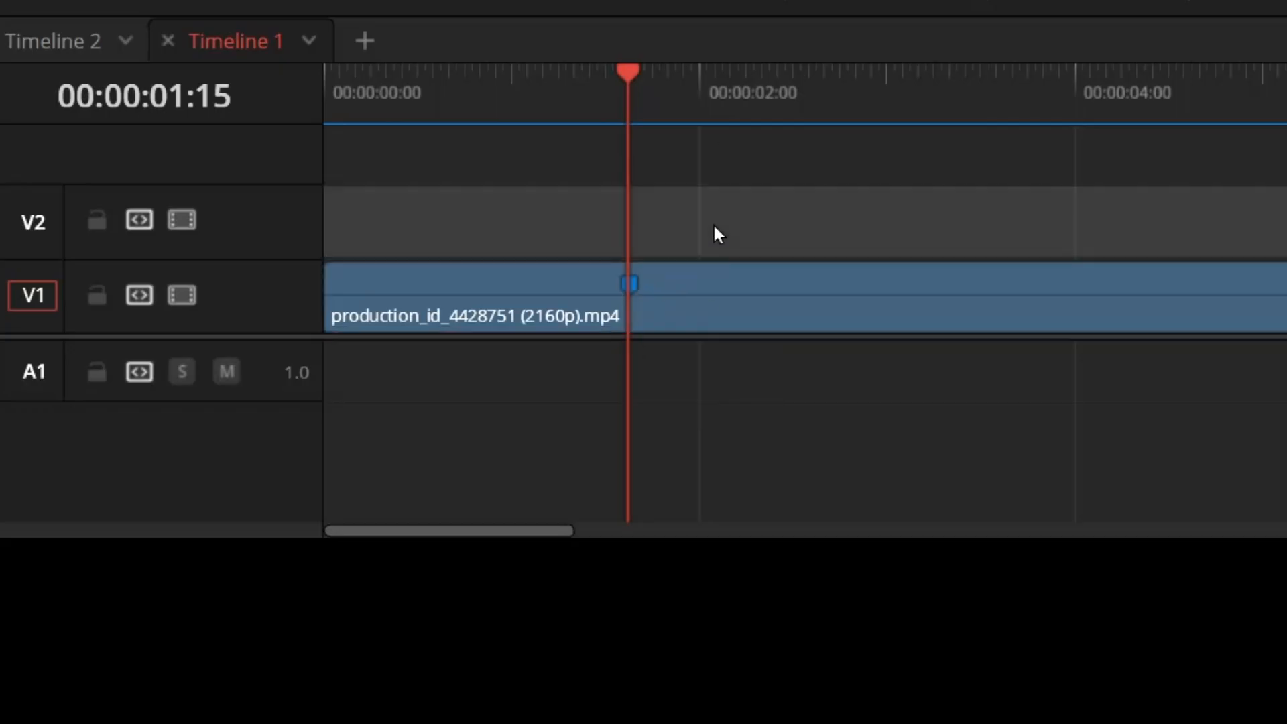
Add a timeline marker at 00:00:02:12 and extend it into a range marker with a duration of 00:00:01:12
click(686, 290)
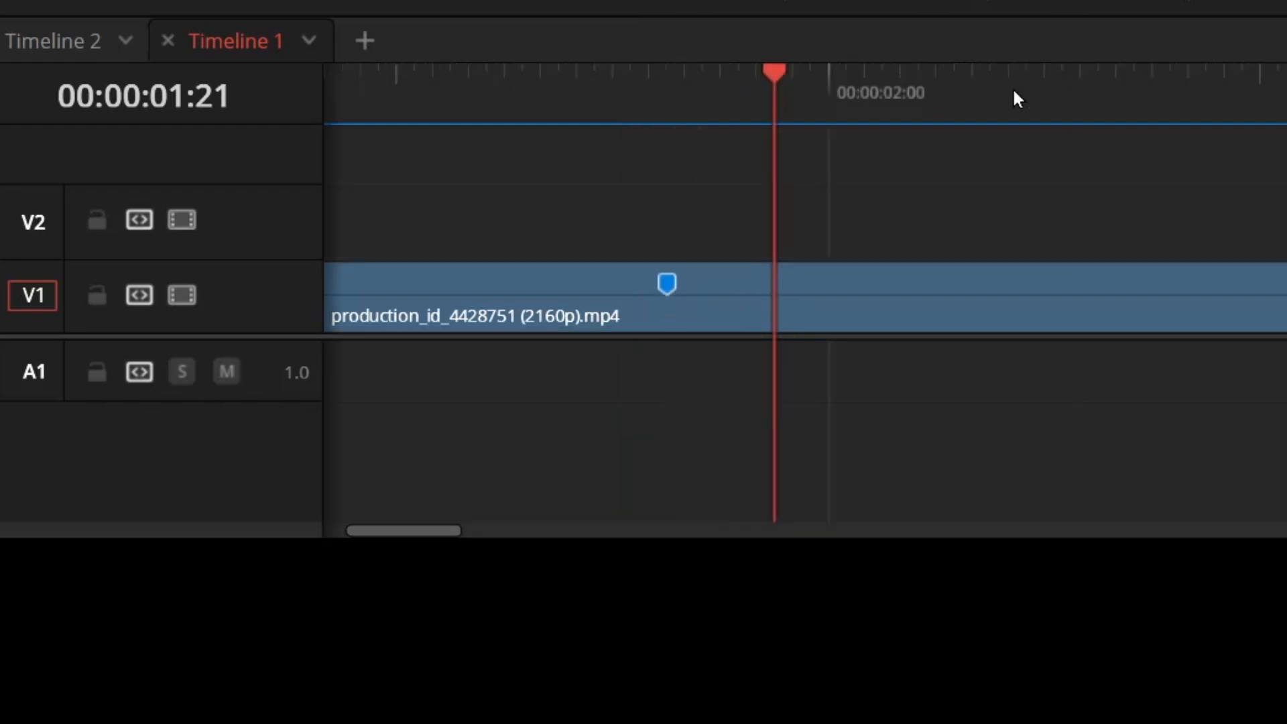
click(1043, 115)
key(m)
click(1286, 93)
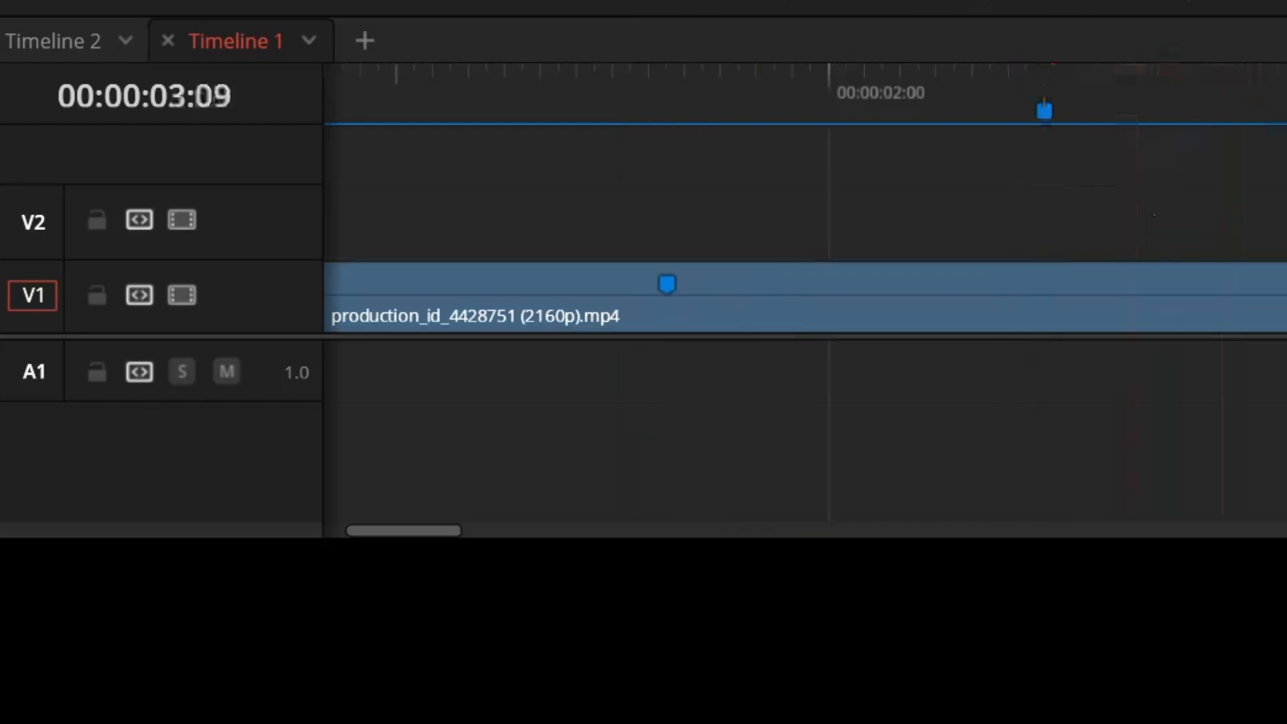
drag(1079, 93, 1059, 88)
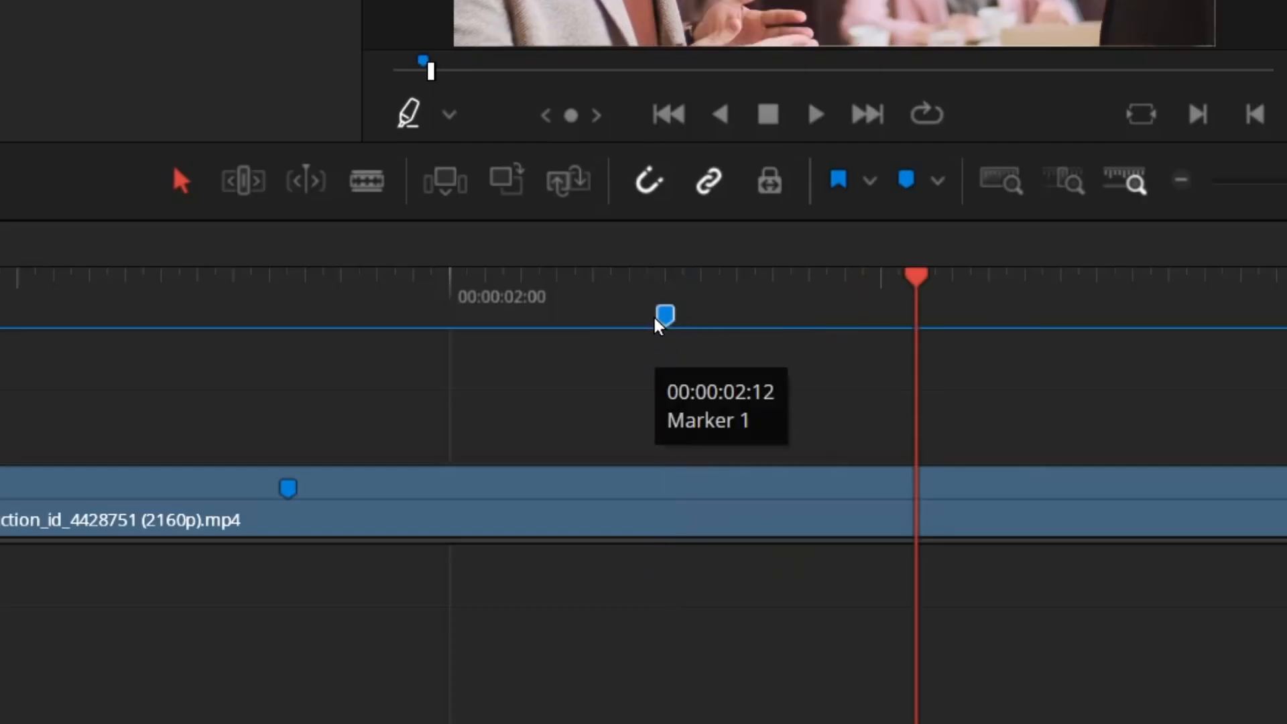
mouse_move(672, 325)
mouse_down()
mouse_move(885, 345)
mouse_move(1266, 348)
mouse_move(1286, 335)
mouse_up()
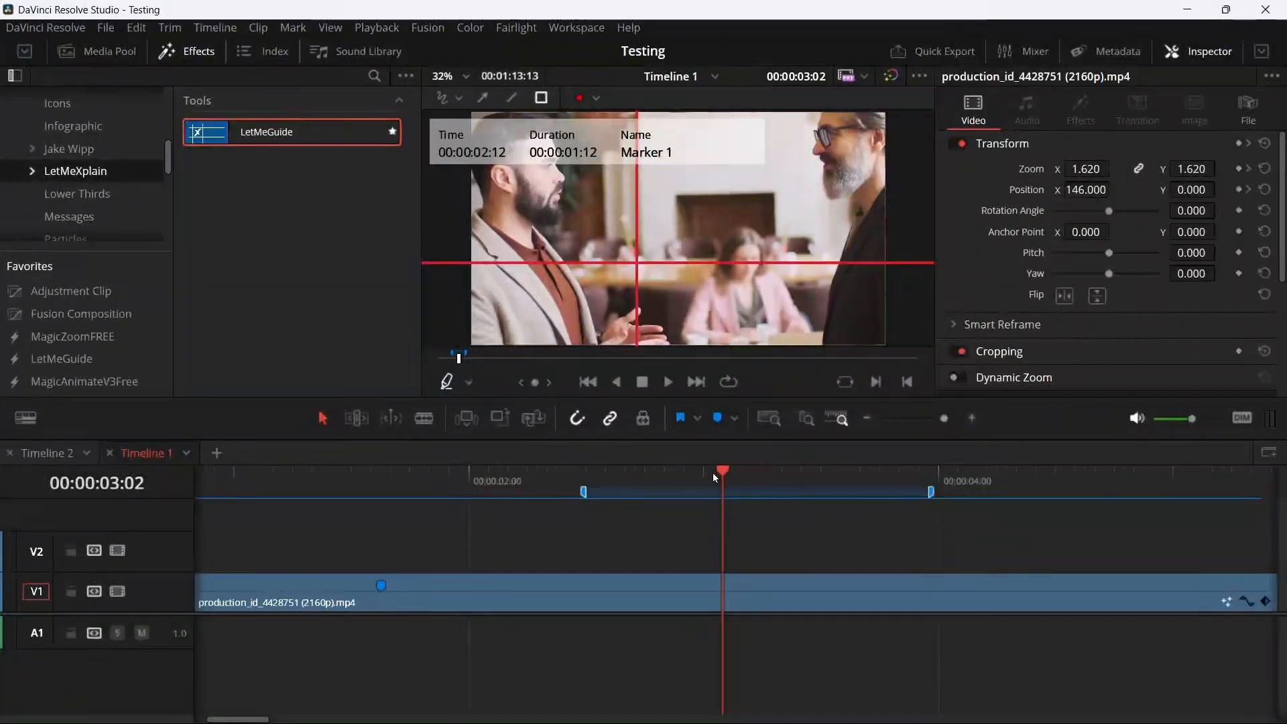
mouse_move(713, 472)
mouse_down()
mouse_move(595, 489)
mouse_move(871, 497)
mouse_move(821, 507)
mouse_move(619, 494)
mouse_up()
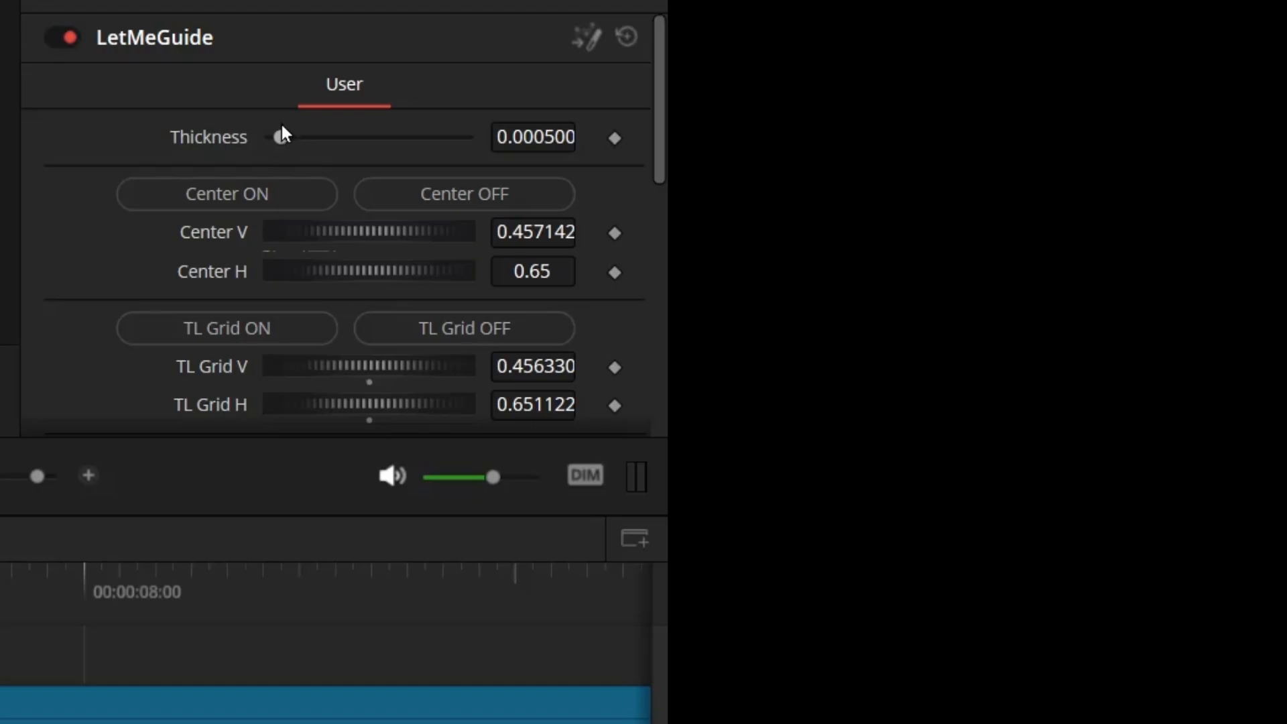
Thicken LetMeGuide's lines to about 0.0069 and replace its center guides with the TL and DR grid guides
drag(285, 132, 417, 132)
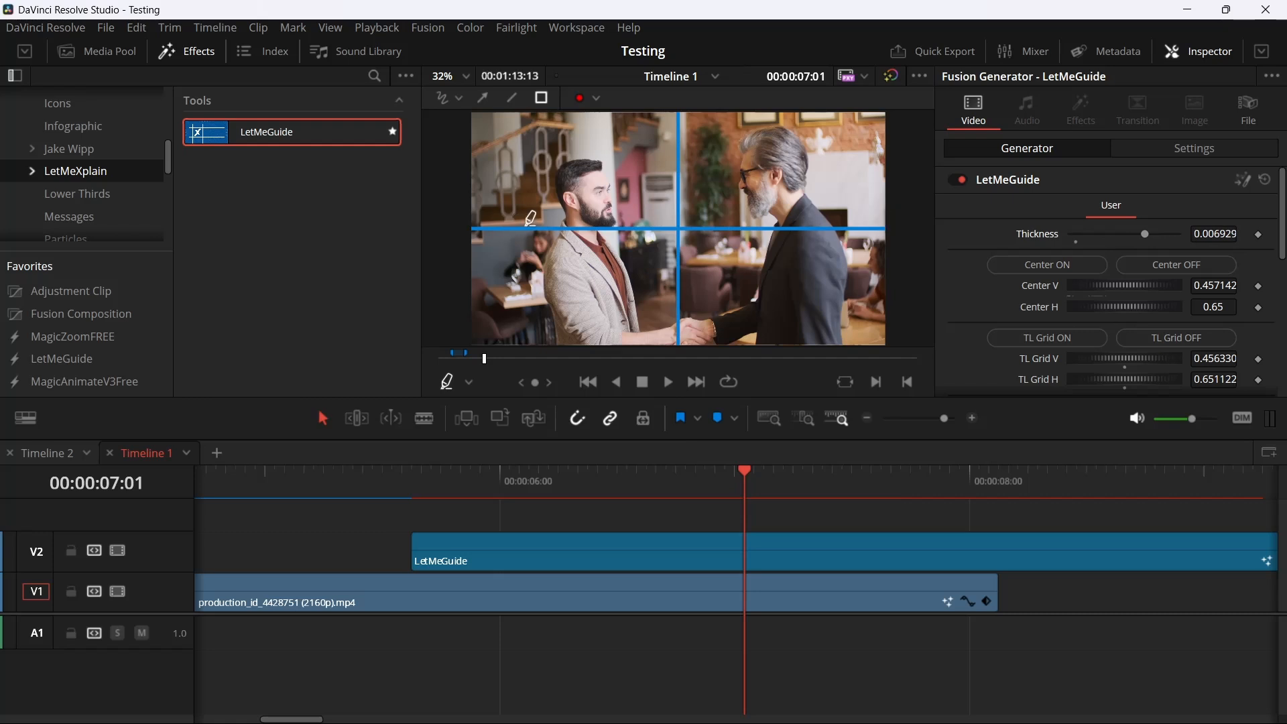
click(1173, 268)
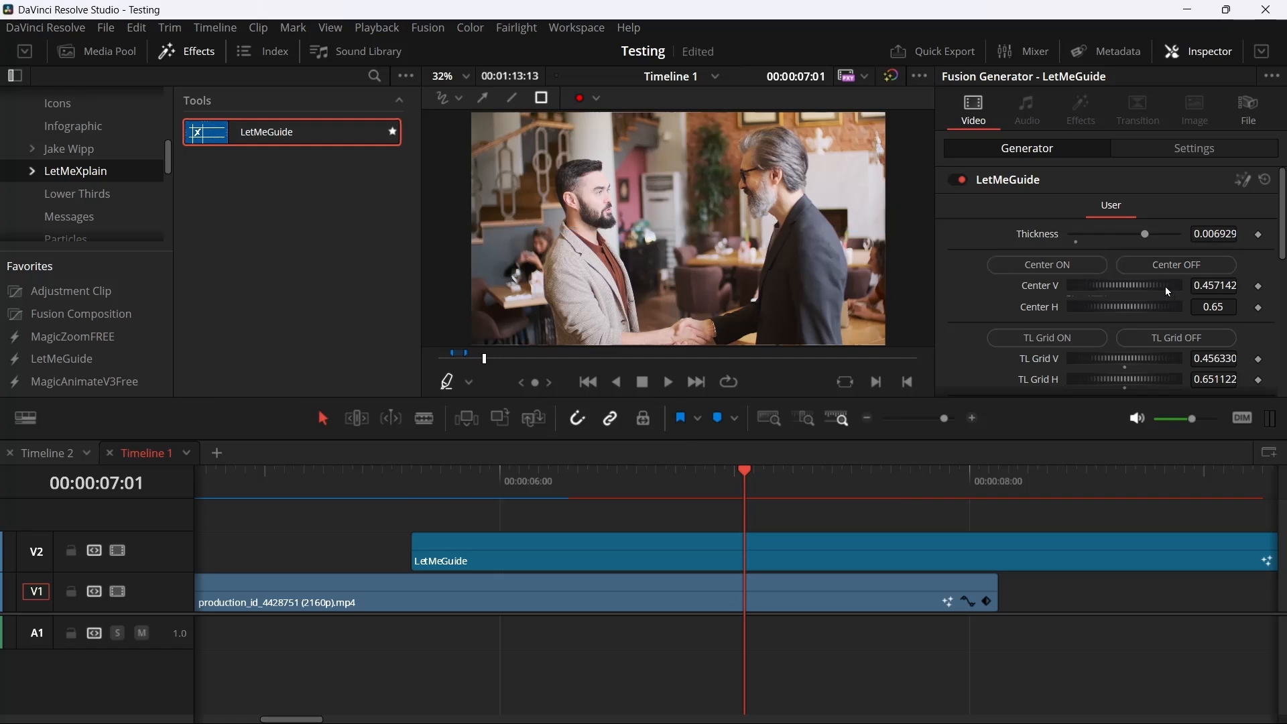
click(1049, 348)
scroll(1048, 347, down, 3)
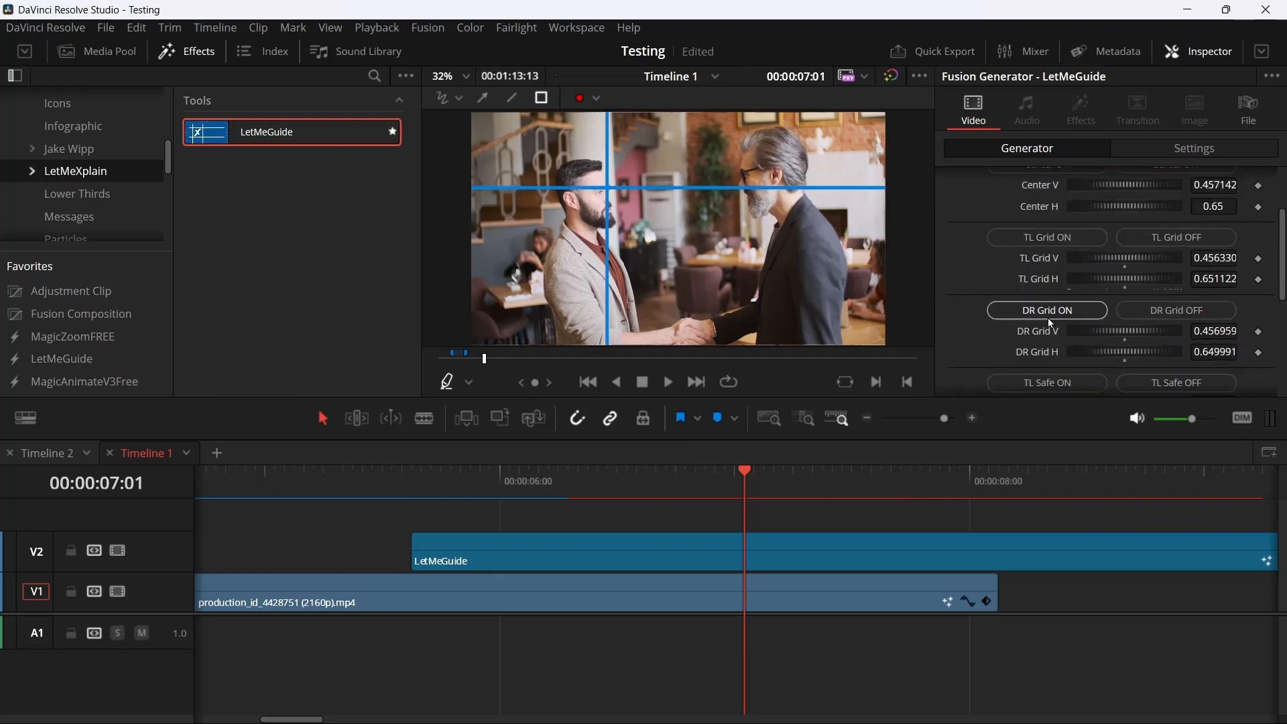
click(1047, 316)
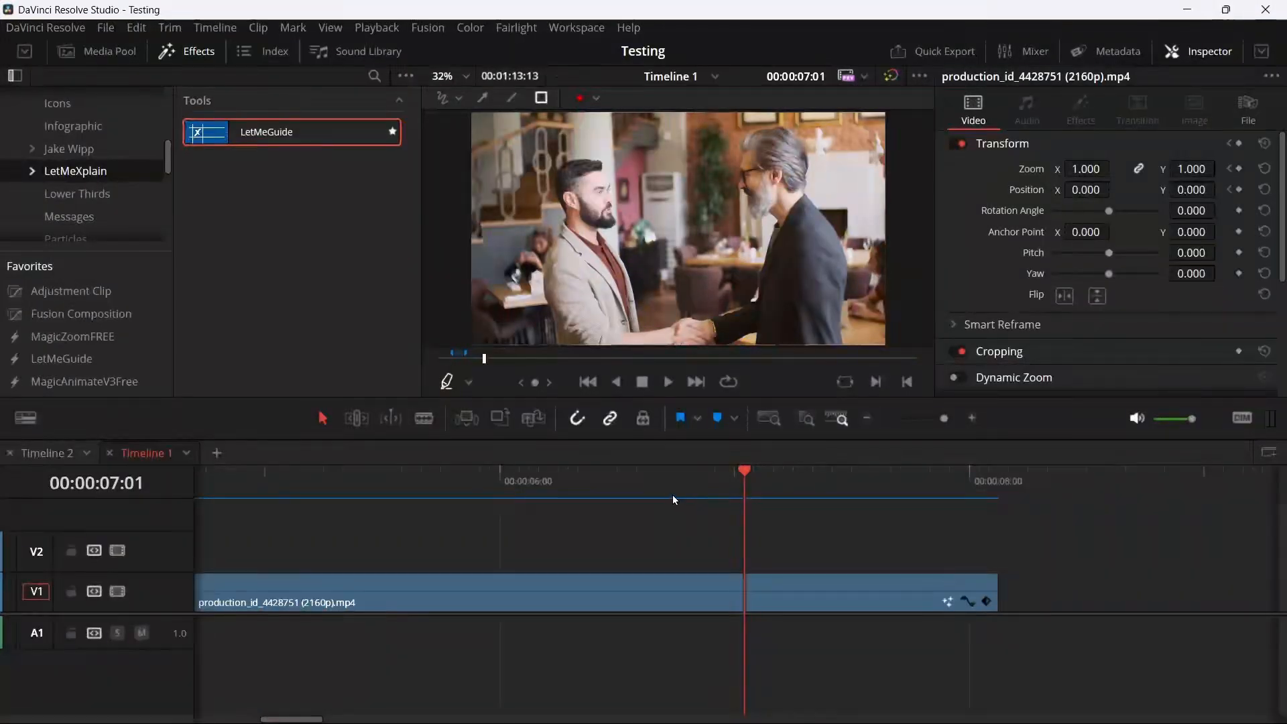
Apply the Gaussian Blur effect from Open FX to the video clip on V1 with the playhead at 00:00:06:16
click(657, 491)
scroll(87, 201, up, 5)
click(70, 187)
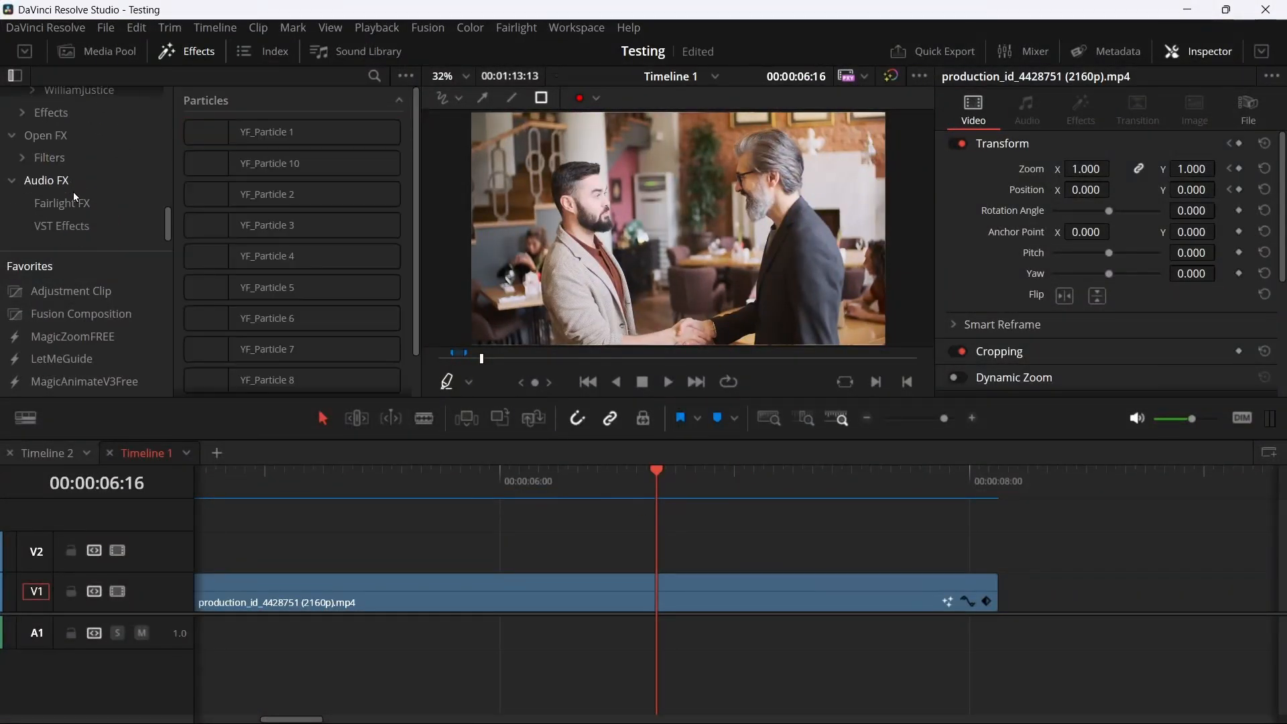
click(50, 136)
click(301, 194)
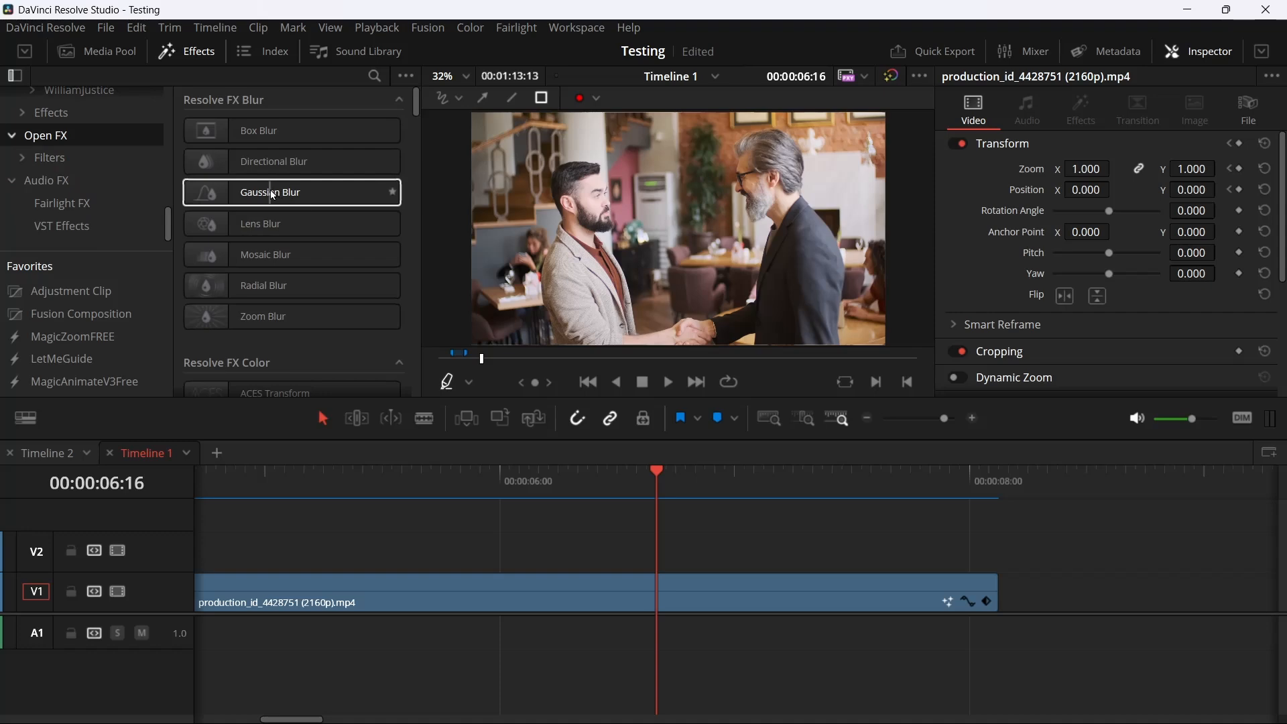
drag(273, 195, 793, 593)
click(1231, 185)
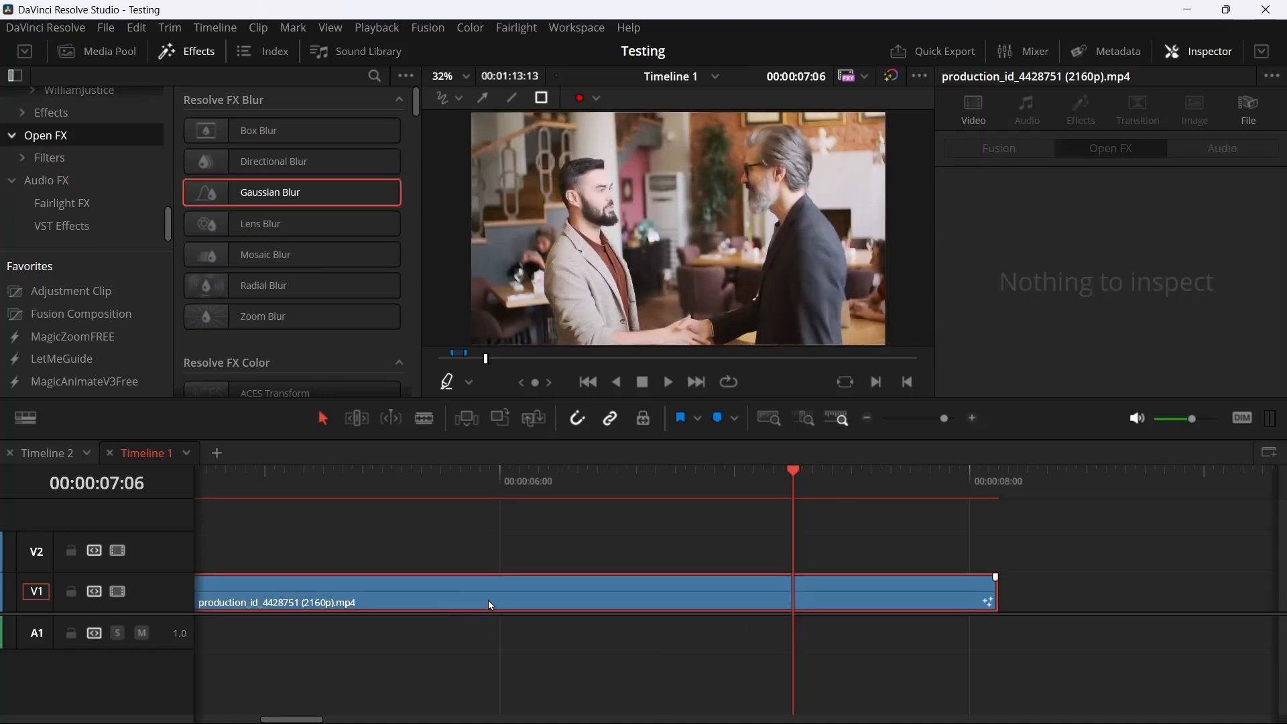
Open the V1 clip's composition on the Fusion page and show the Spline editor below the node graph
key(shift+5)
scroll(746, 287, down, 3)
drag(747, 287, 643, 295)
click(984, 49)
click(938, 51)
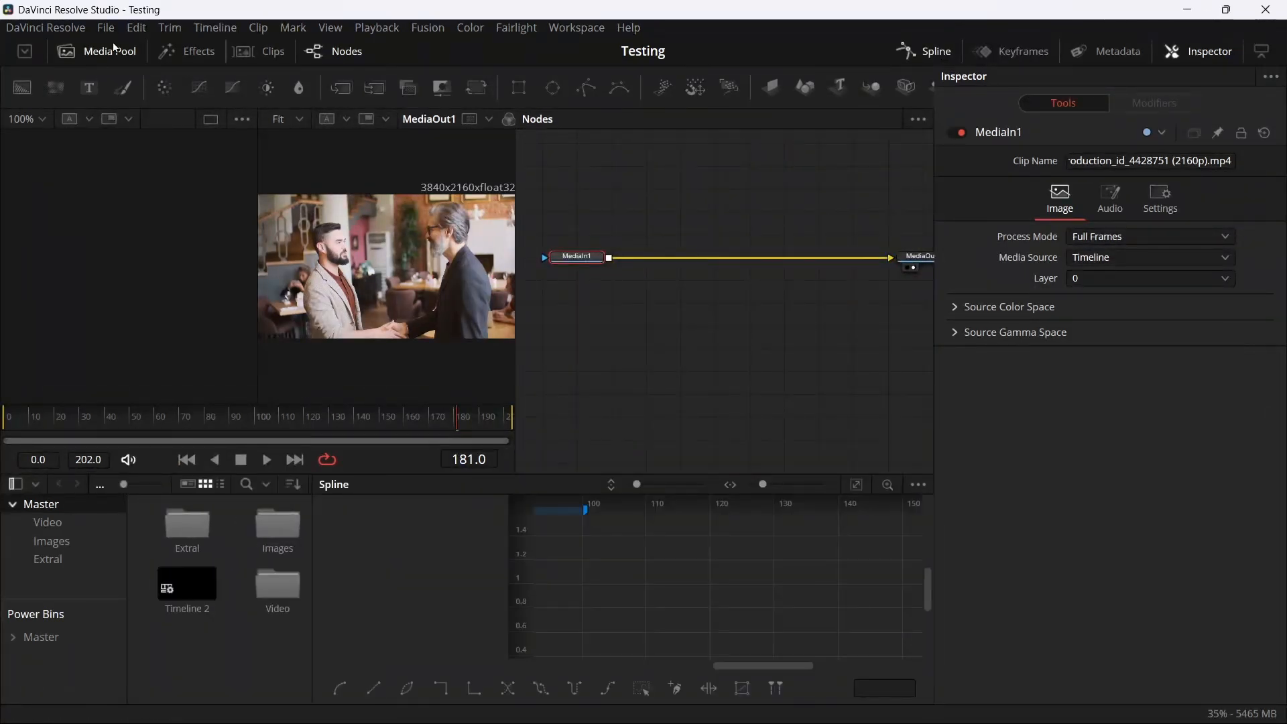
Insert a Gaussian Blur node between MediaIn1 and the media output using the Select Tool search
key(shift+space)
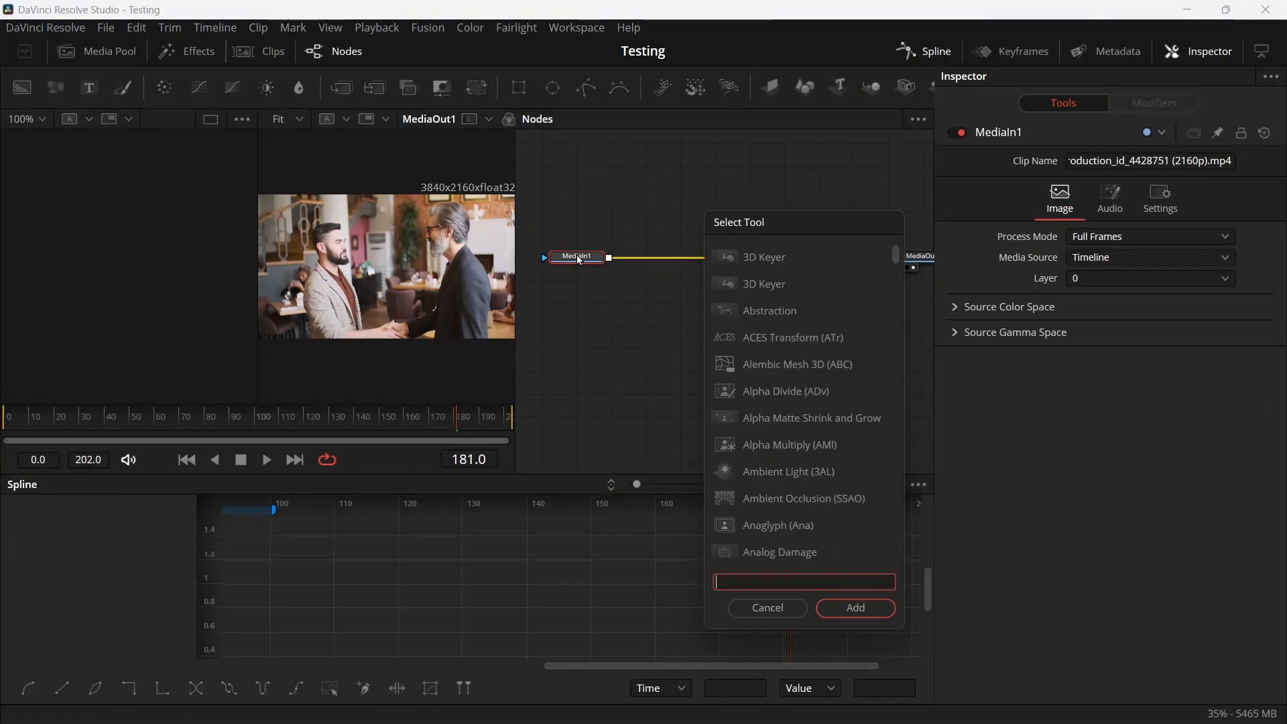
text(ga)
key(Up)
key(Return)
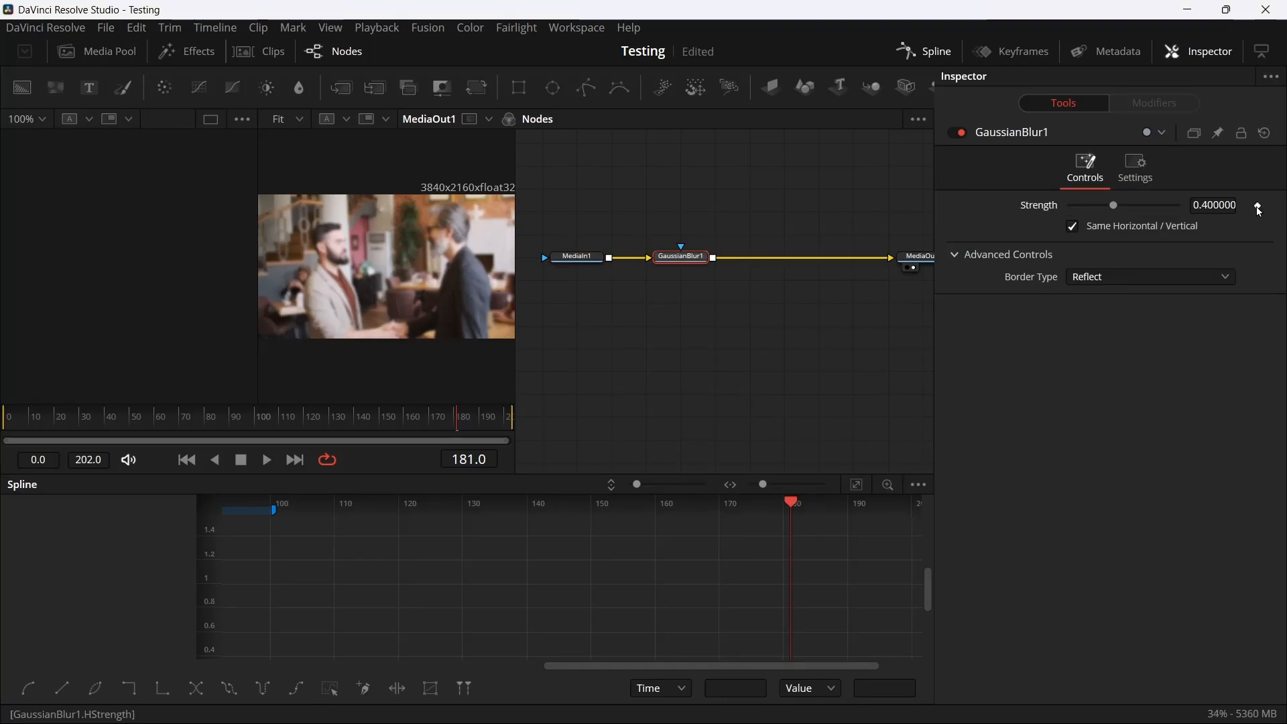
Keyframe the blur's Strength at frame 181 and at 0.203 on frame 144, and select both keyframes in the spline graph
click(1256, 207)
drag(414, 422, 364, 424)
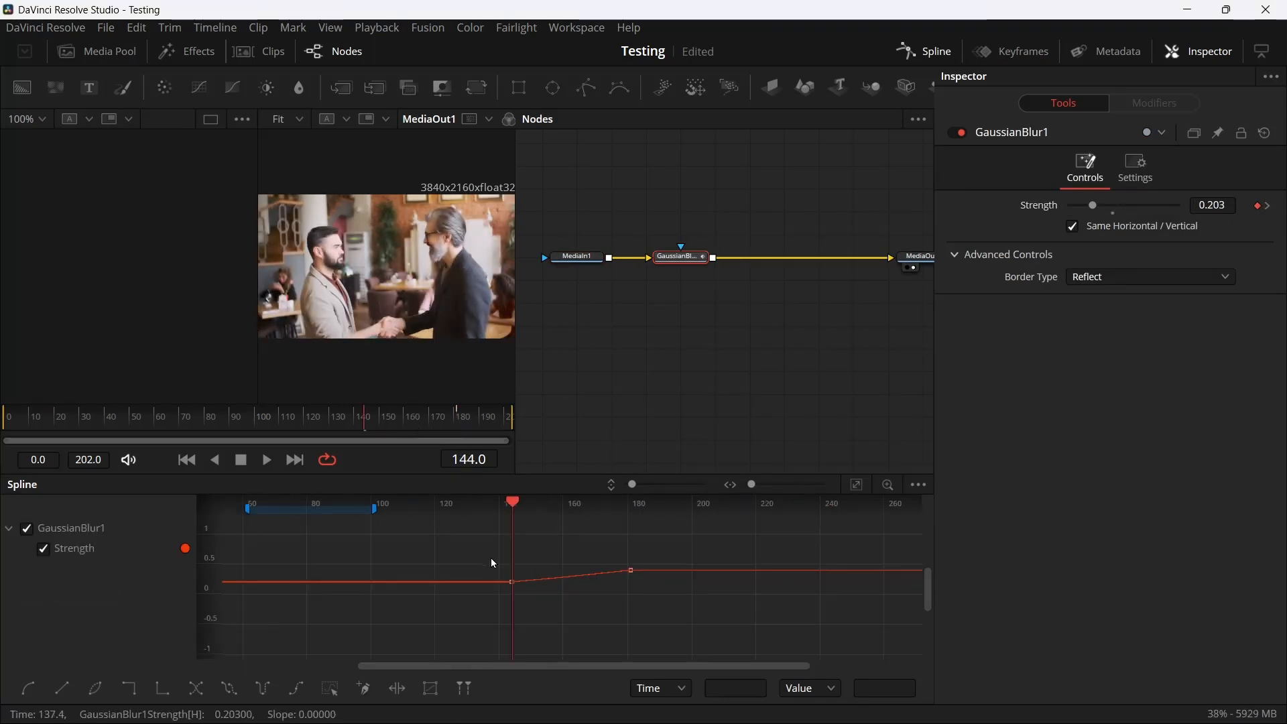
drag(494, 563, 705, 621)
key(ctrl+f)
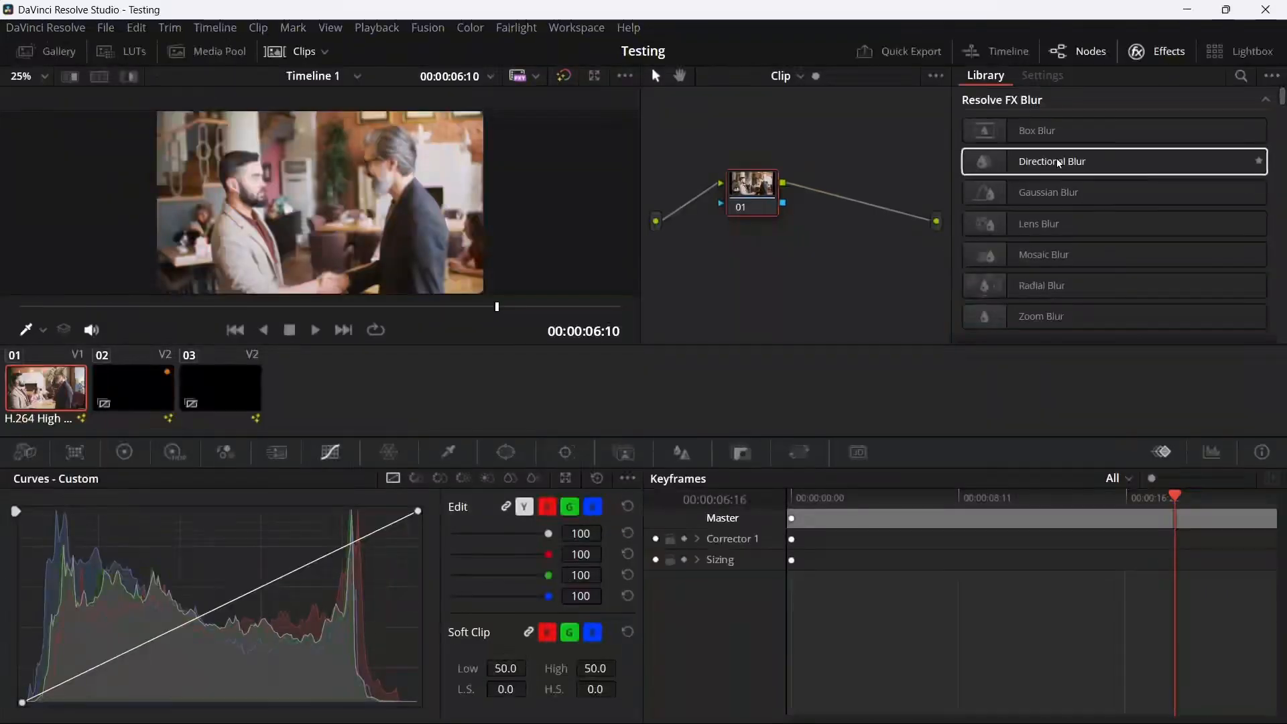
Apply the Gaussian Blur effect to node 01 of the first clip on the Color page
drag(1055, 192, 755, 197)
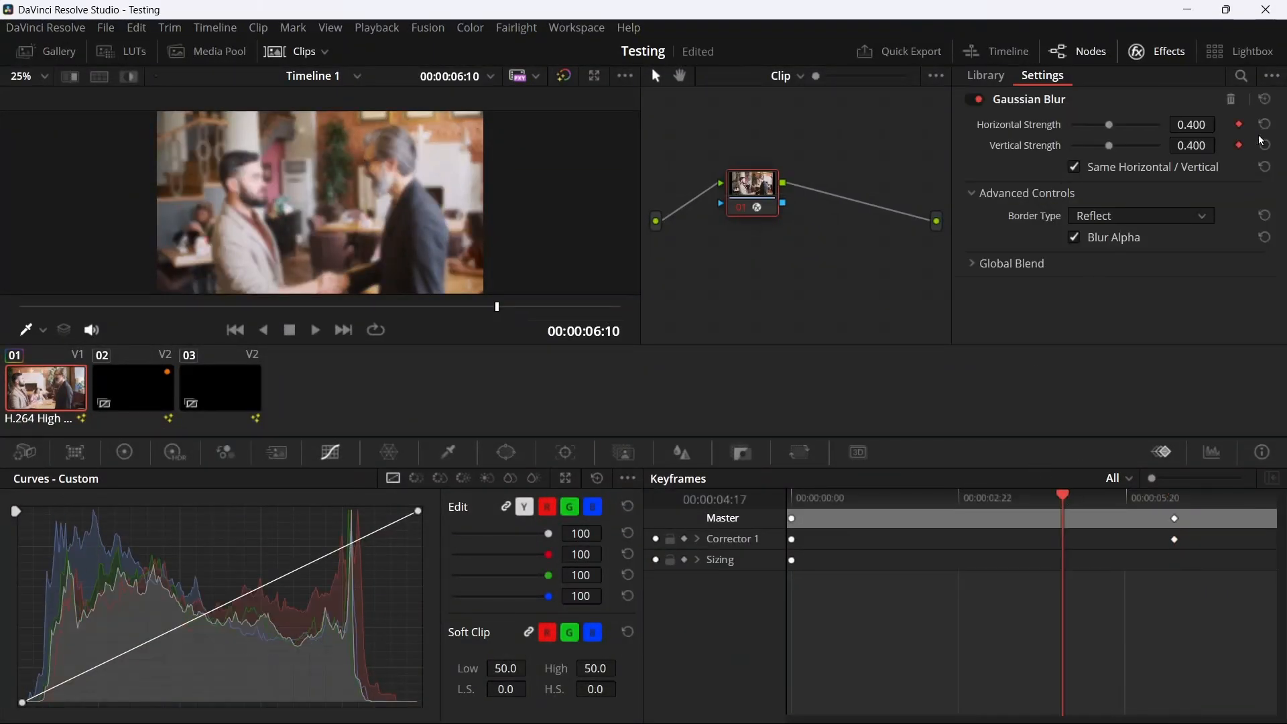